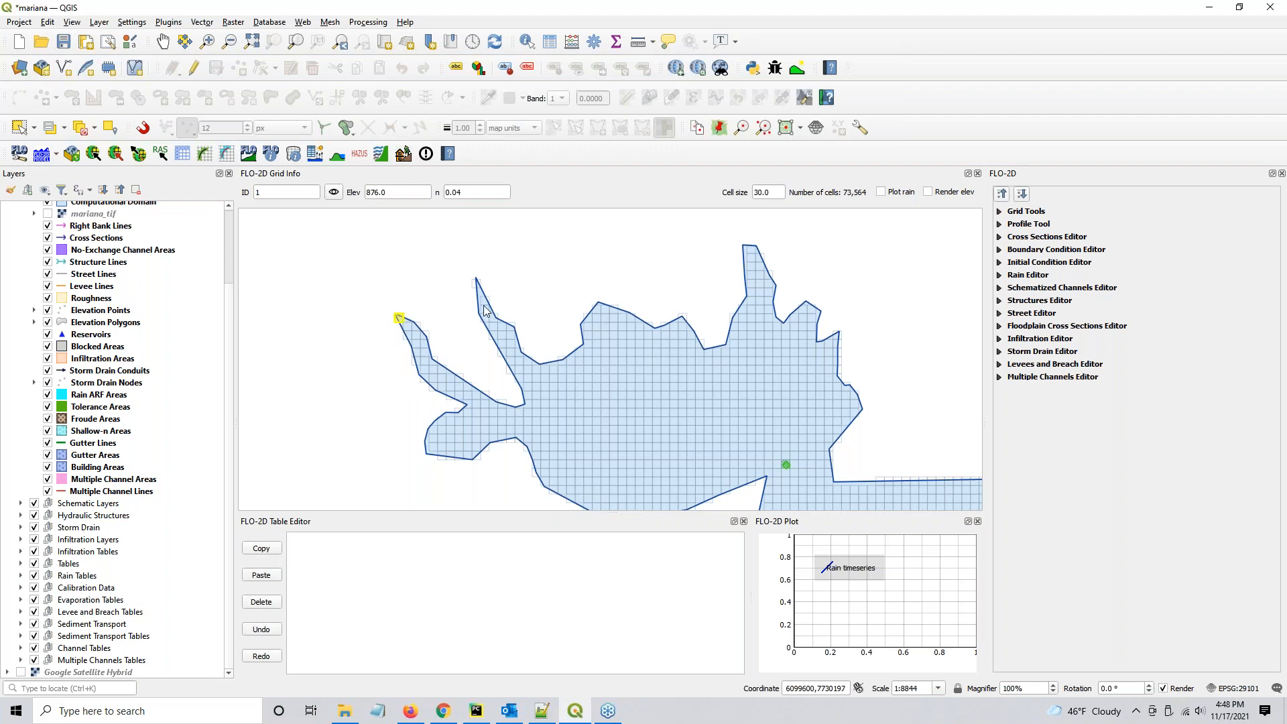
scroll(488, 288, "up", 1)
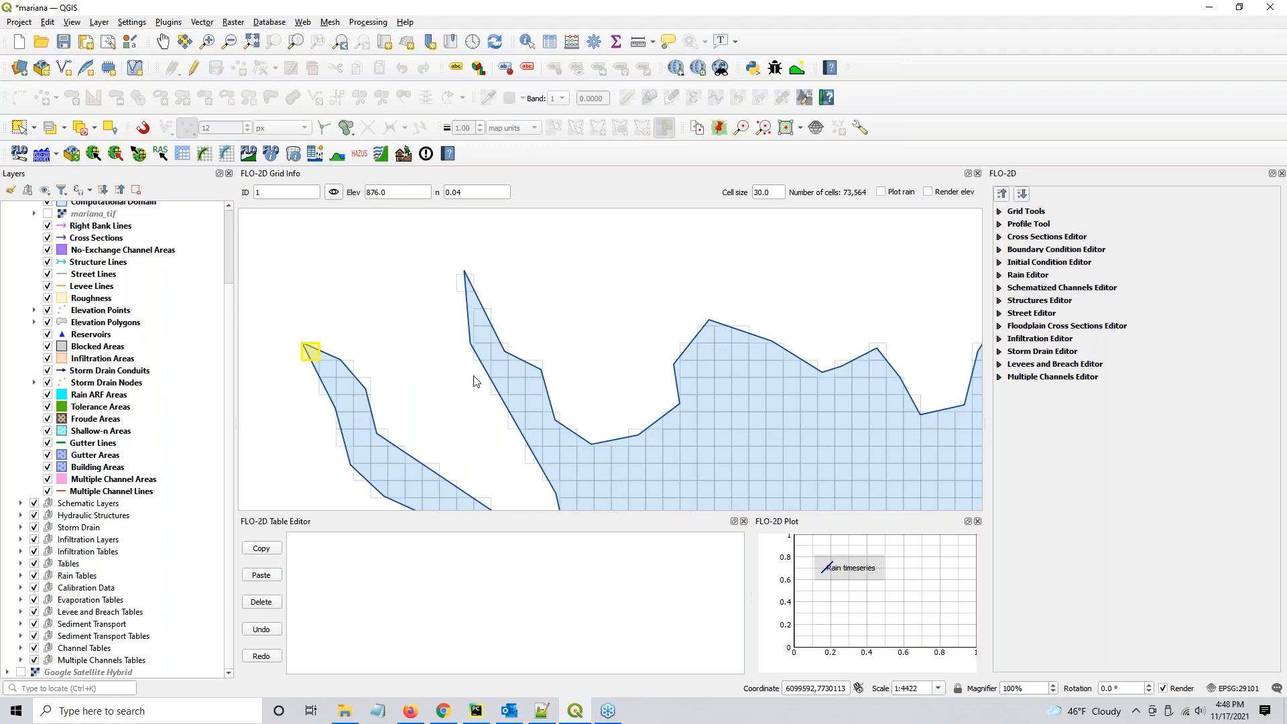
scroll(477, 382, "down", 1)
scroll(474, 381, "down", 1)
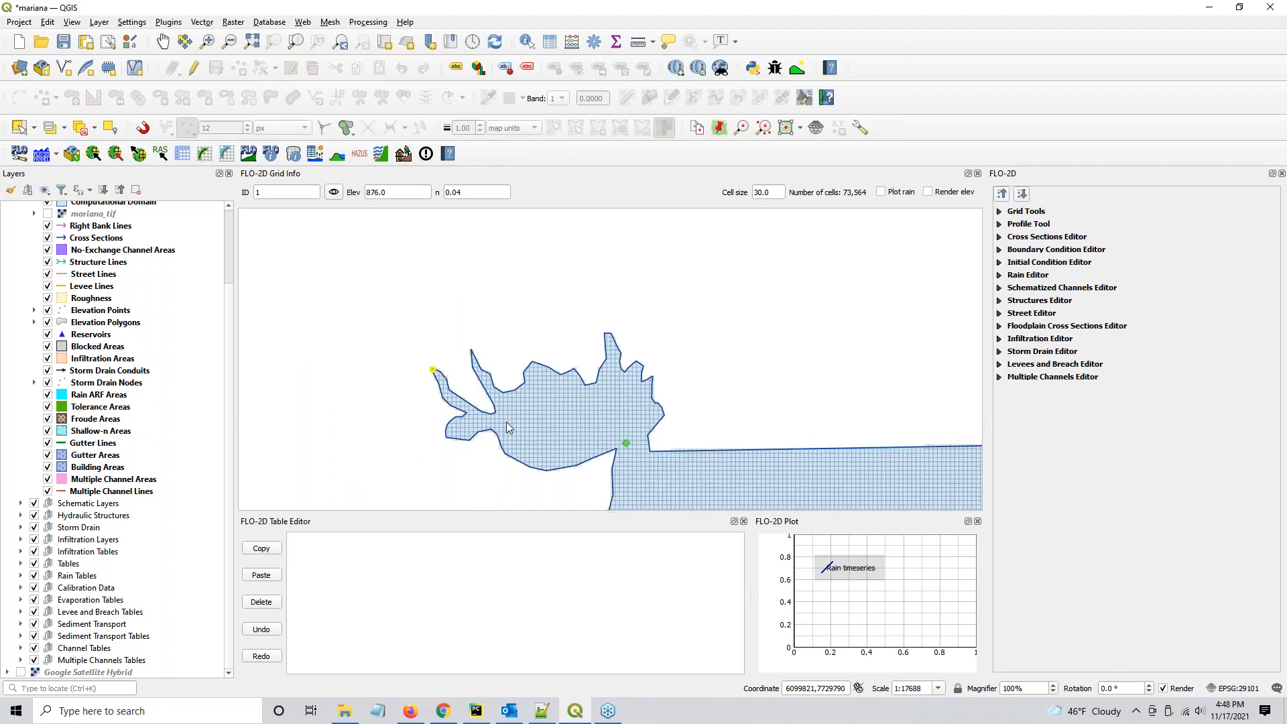
left_click_drag(505, 421, 496, 362)
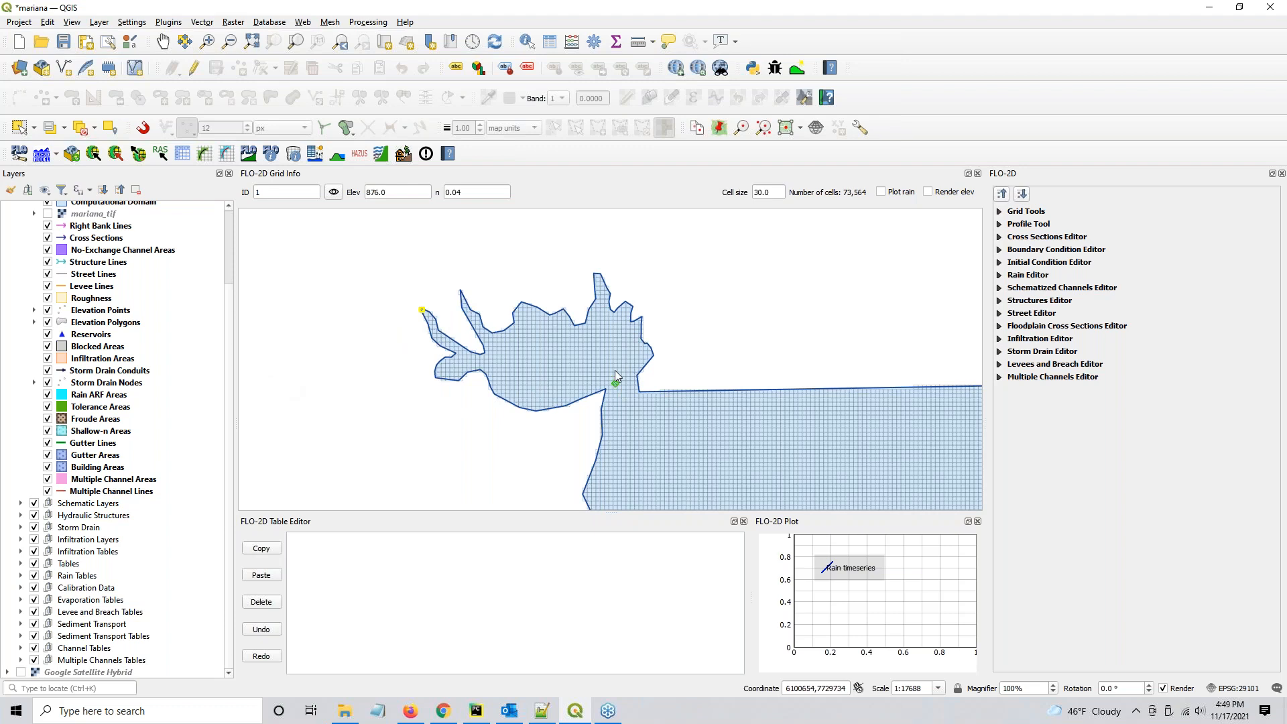
Step: Put the Computational Domain layer into vertex editing and delete the vertices outlining the irregular northwest lobe
scroll(154, 342, "up", 2)
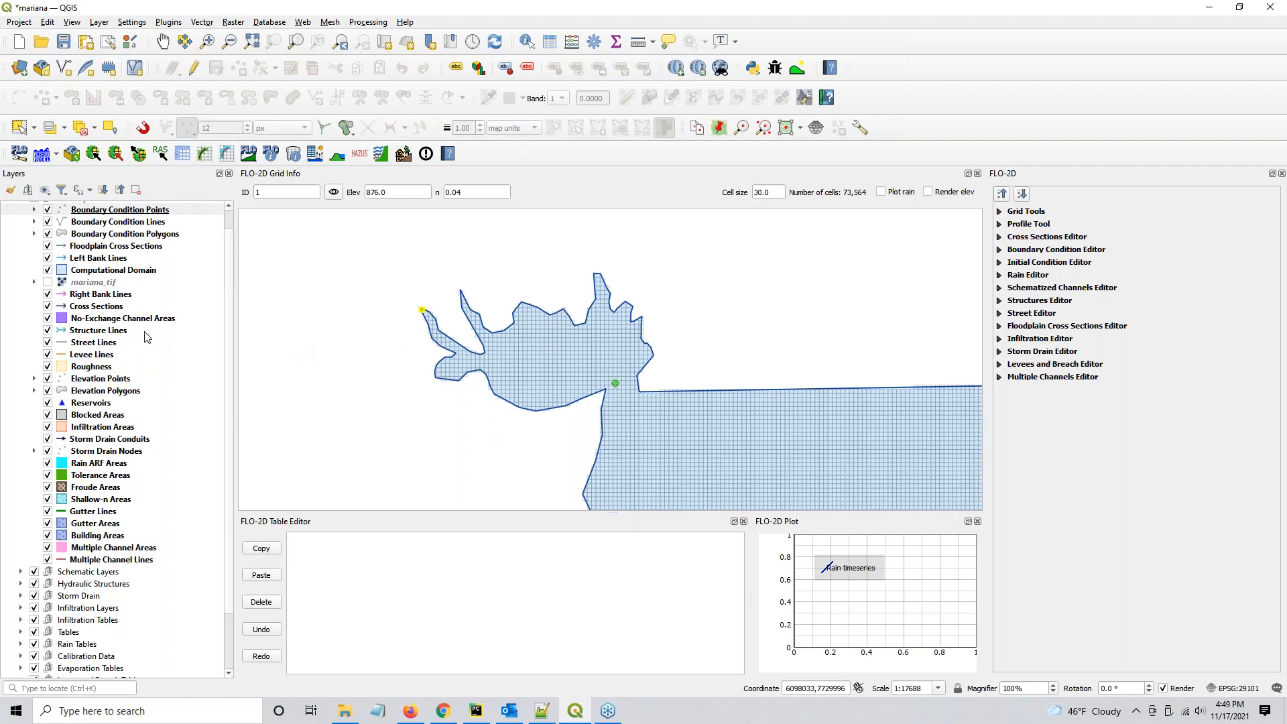
left_click(98, 271)
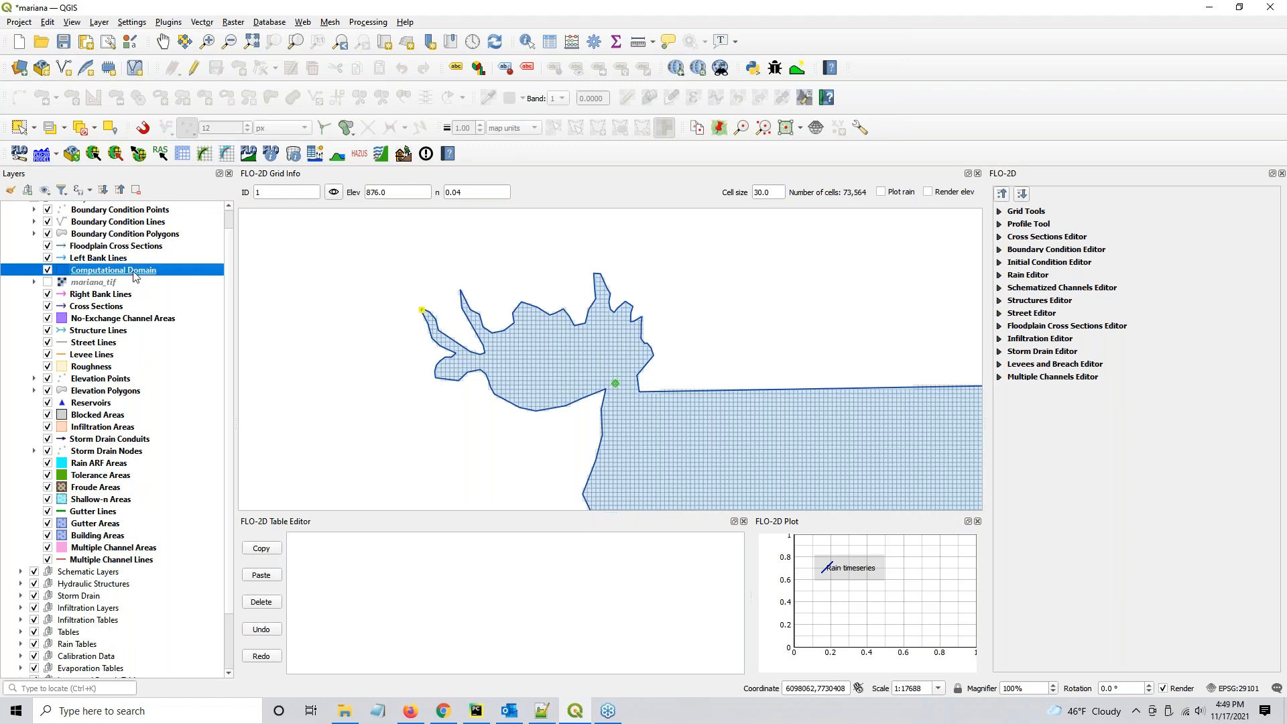
left_click(194, 68)
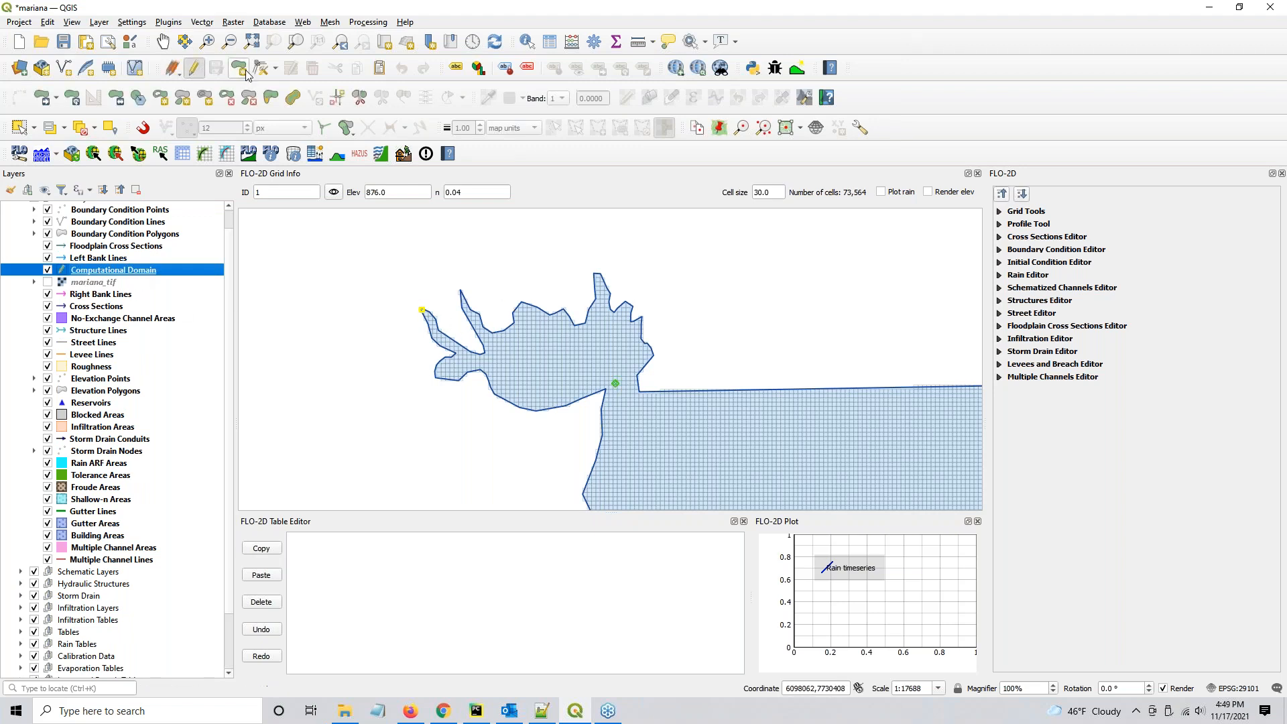
left_click(263, 67)
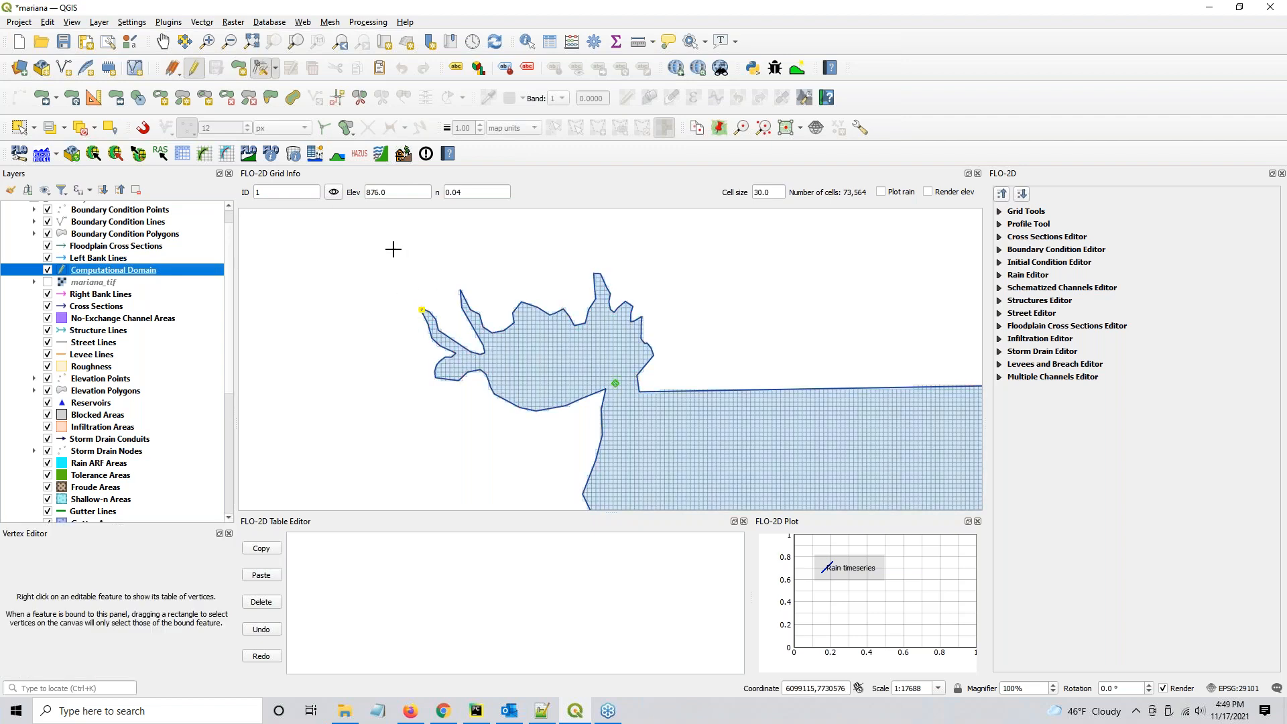
left_click_drag(353, 244, 661, 366)
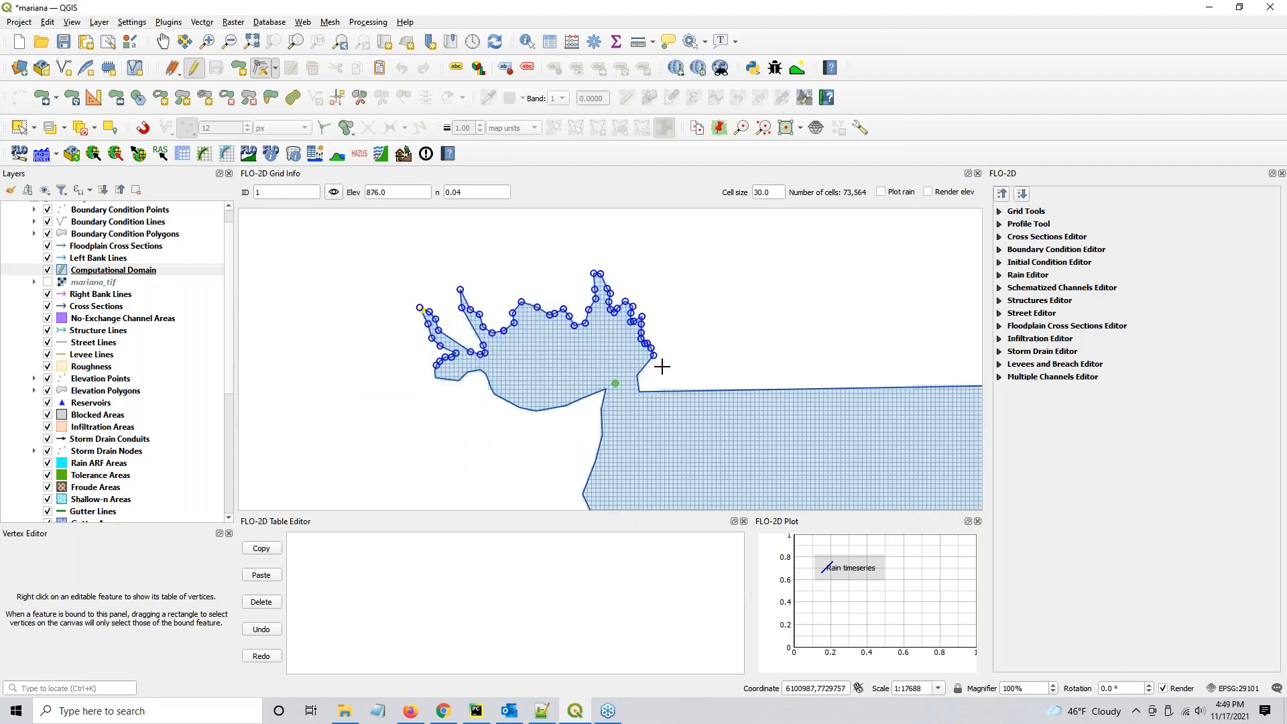
key("Delete")
left_click_drag(404, 349, 596, 403)
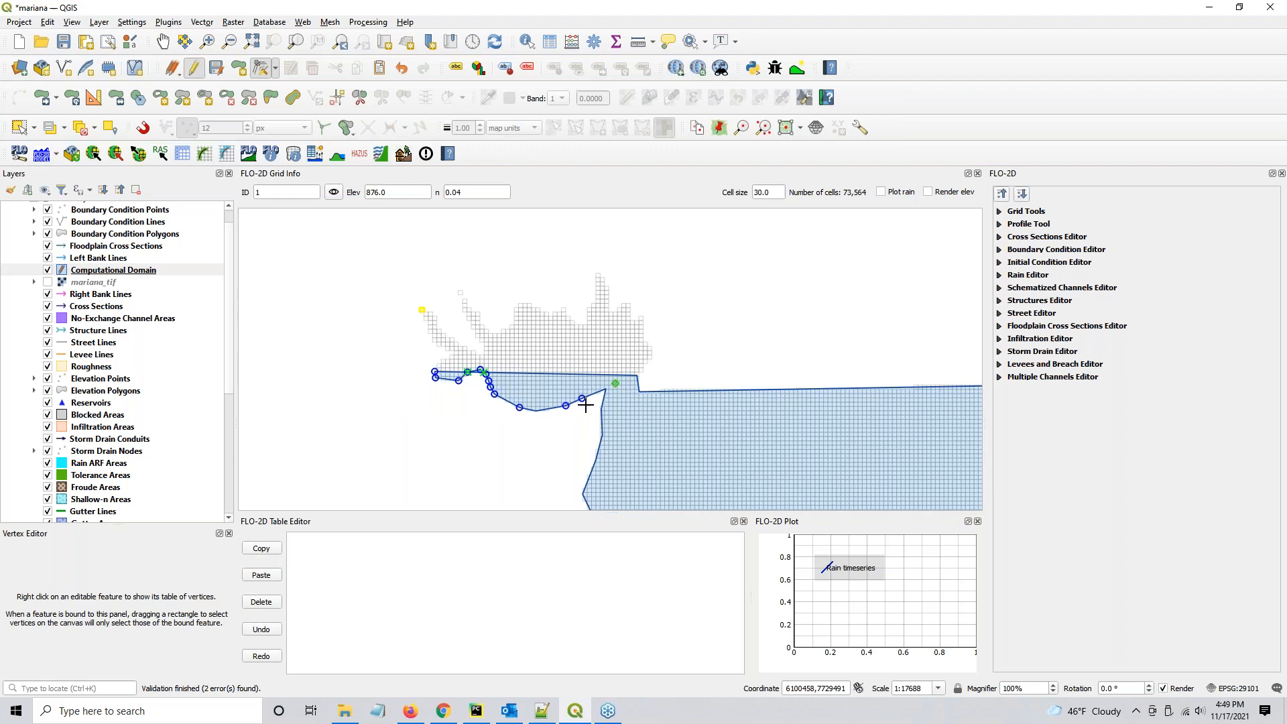
key("Delete")
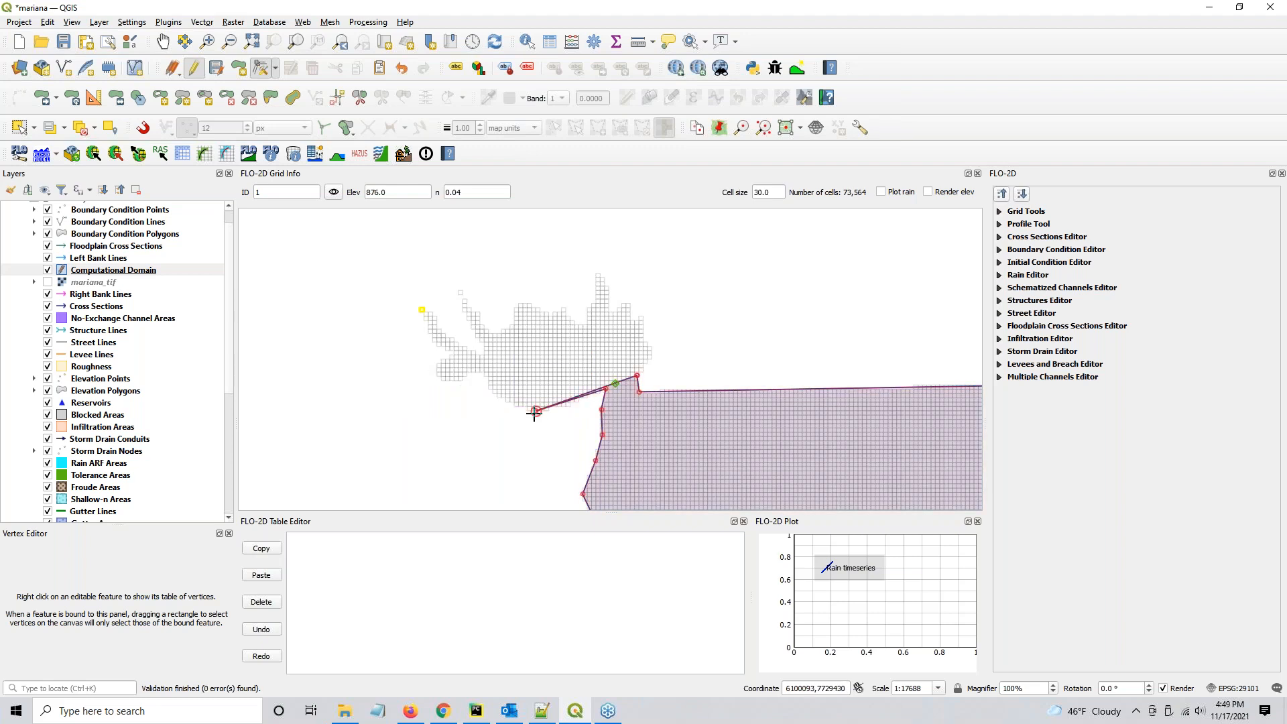
Step: Move the domain polygon's vertices outward to form a straight east side and northeast corner around the northwest lobe's grid cells
left_click(633, 275)
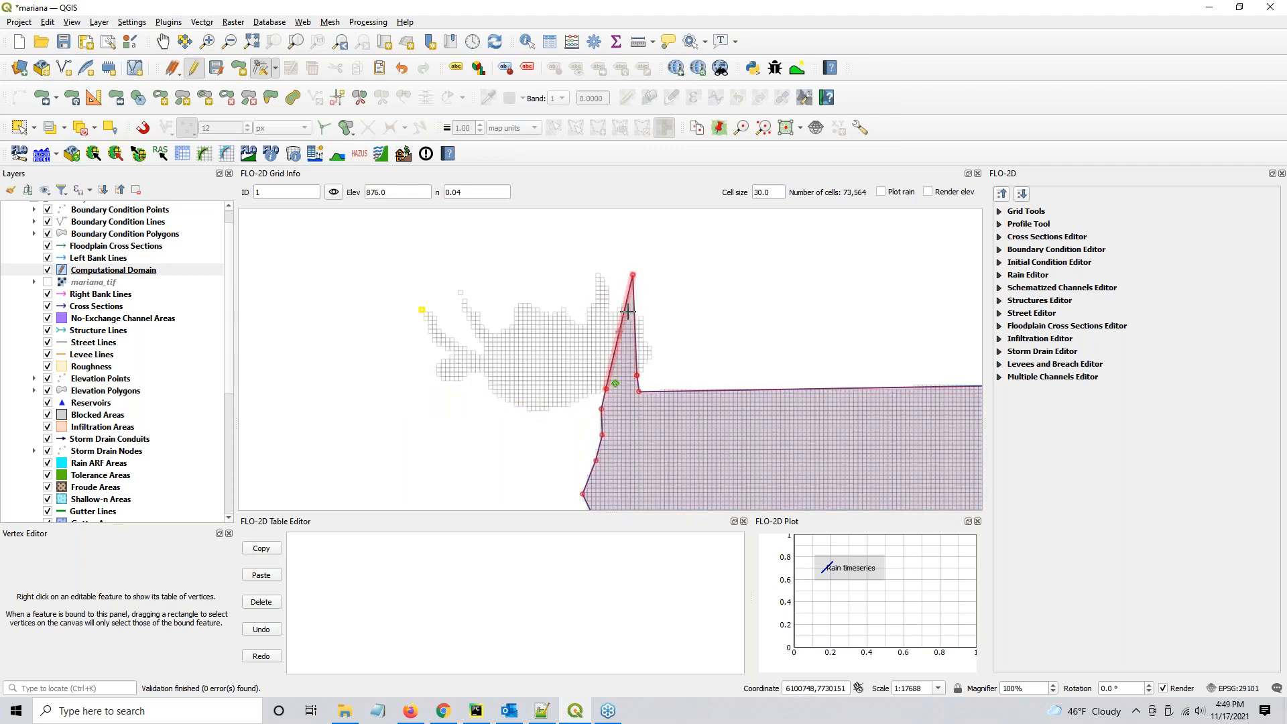
left_click(639, 392)
left_click(684, 392)
left_click(637, 374)
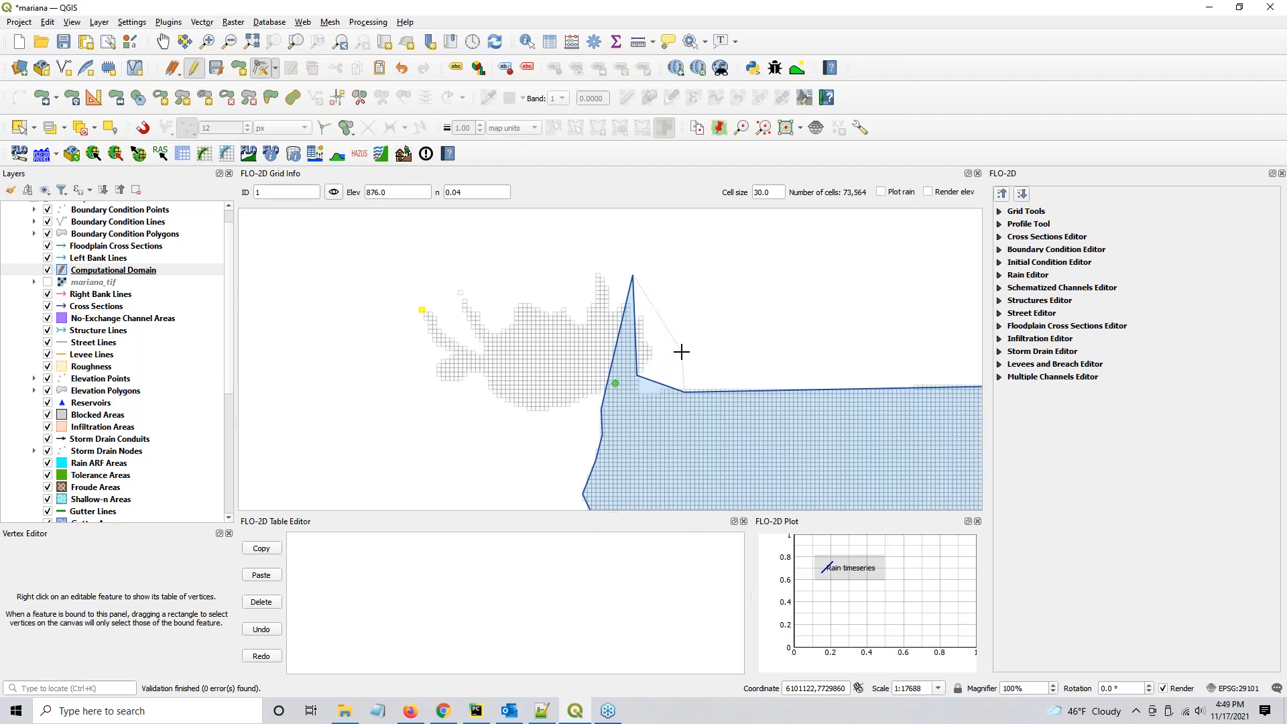
left_click(684, 351)
left_click(632, 274)
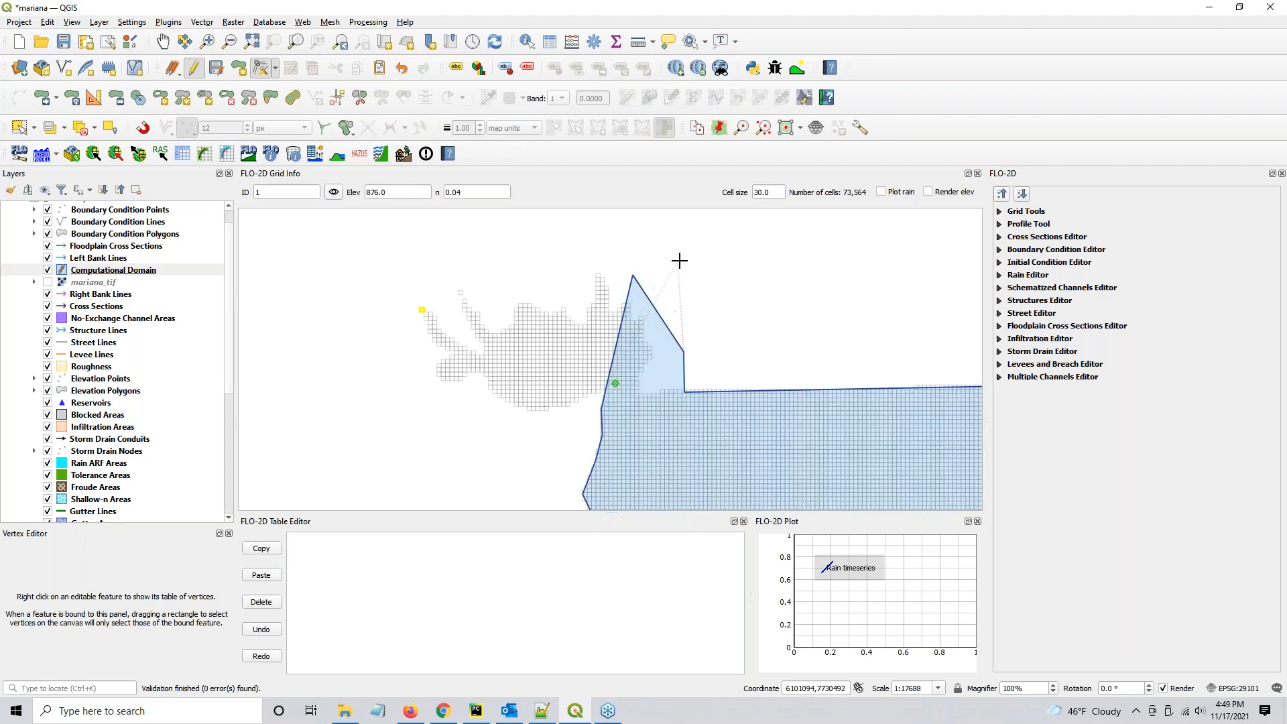
left_click(675, 239)
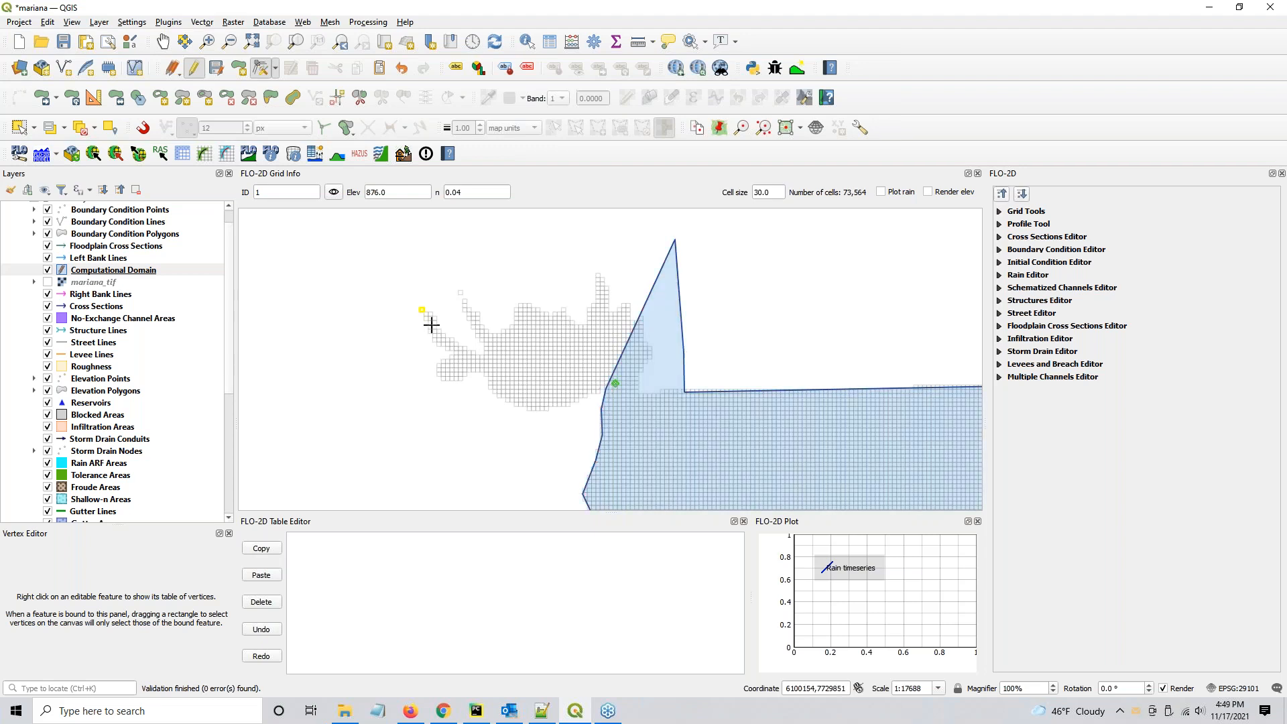
Step: Move three domain vertices westward to form the northwest corner, west side and southwest corner of a box enclosing the lobe's cells
left_click(608, 387)
left_click(389, 238)
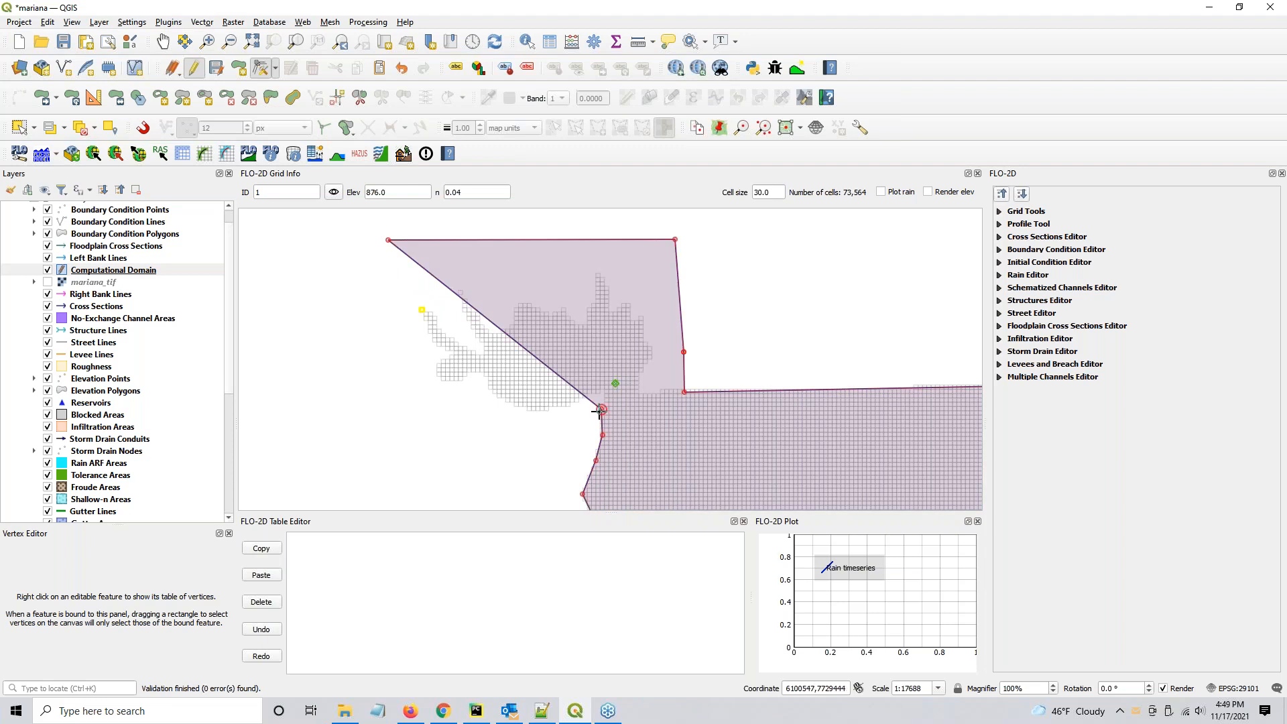
left_click(600, 410)
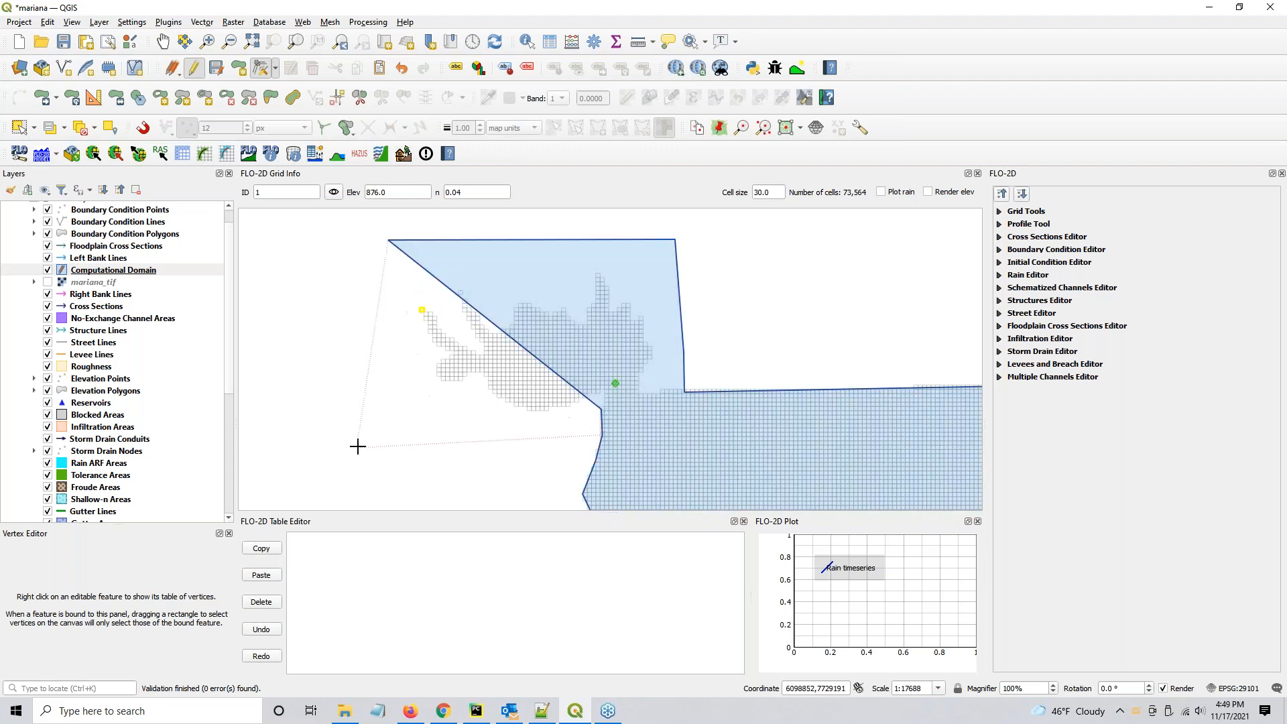
left_click(396, 421)
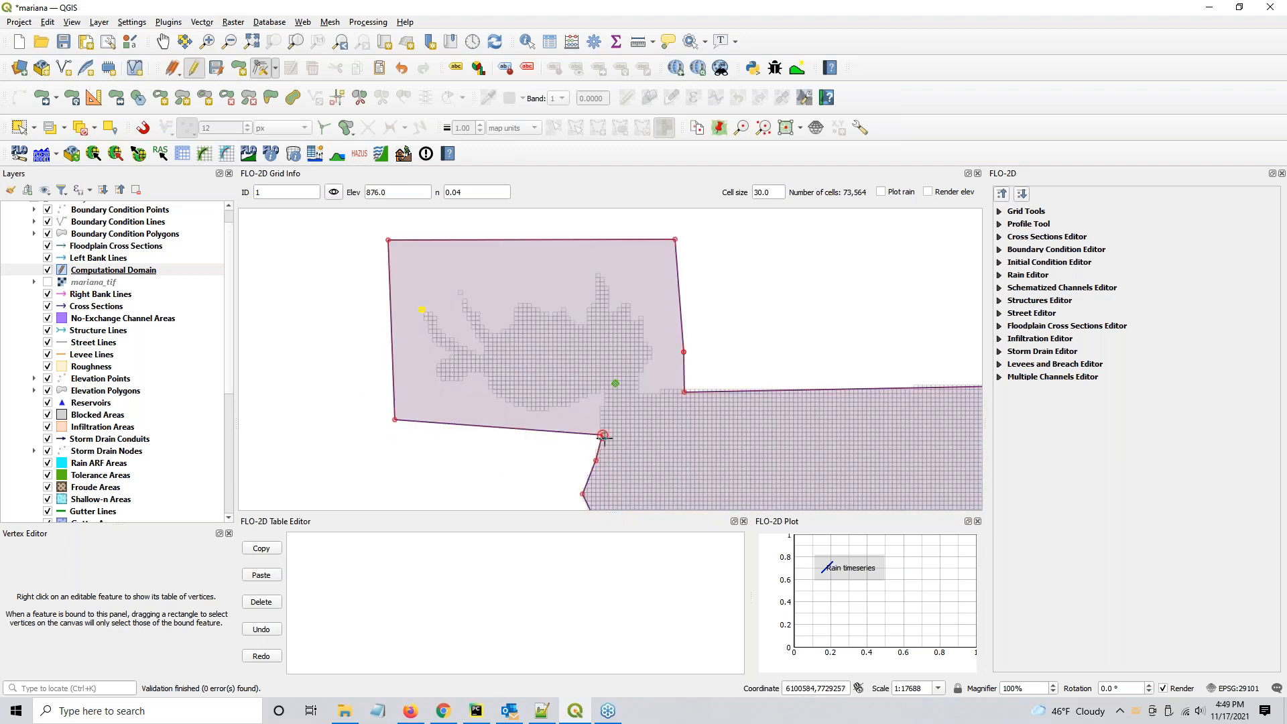
left_click(603, 435)
left_click(397, 471)
Step: Delete the vertex where the box's south side meets the main domain and move the adjacent vertex slightly north
left_click_drag(539, 449, 481, 304)
scroll(478, 307, "up", 1)
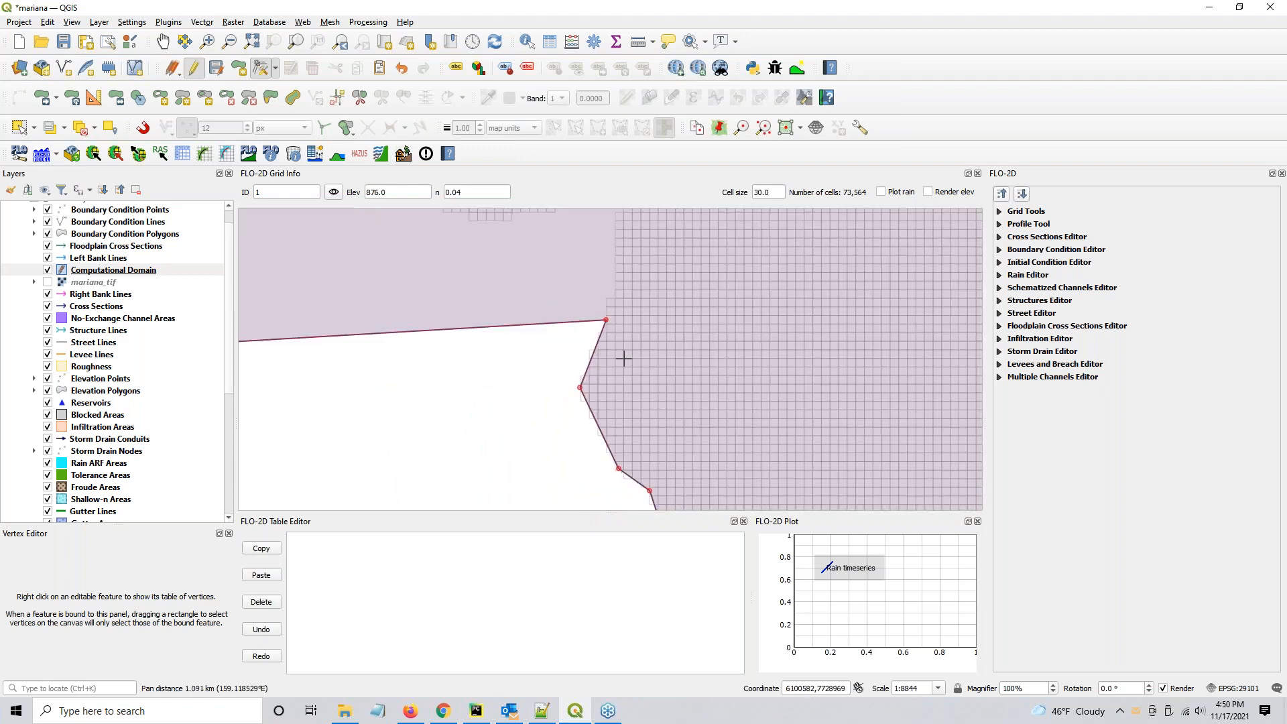
left_click(606, 321)
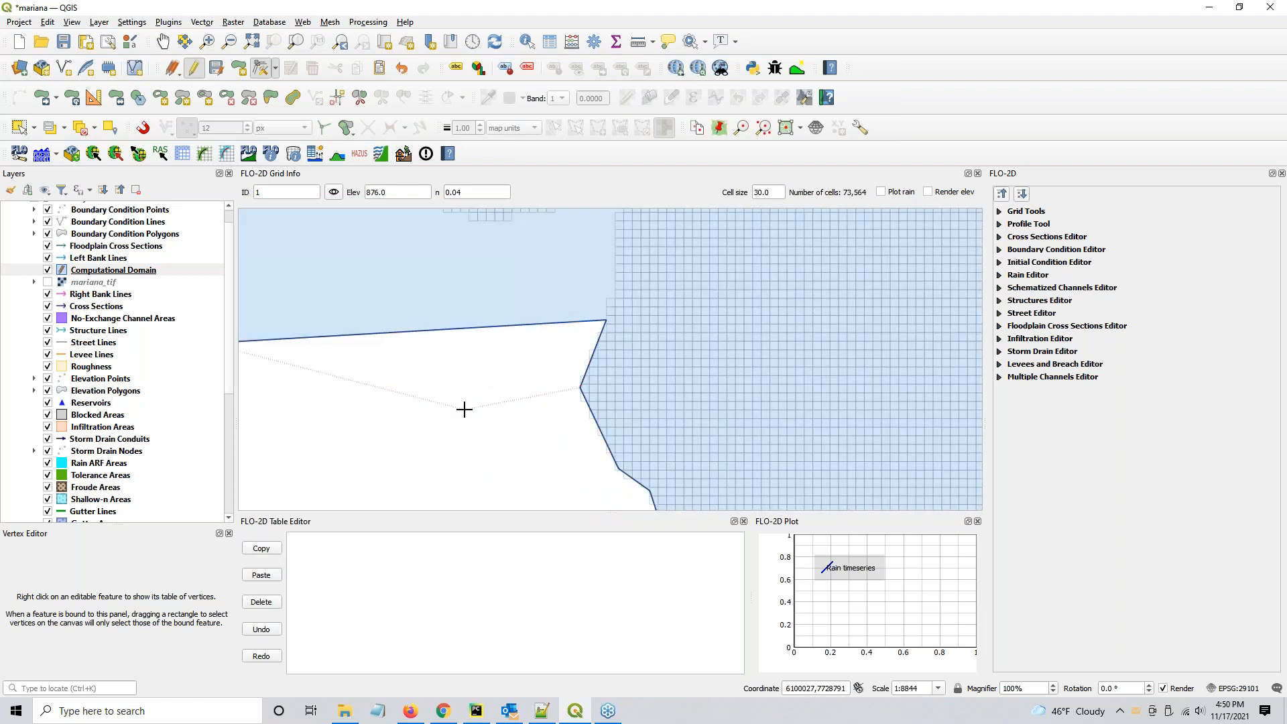
key("Delete")
left_click_drag(464, 434, 656, 426)
scroll(658, 427, "down", 2)
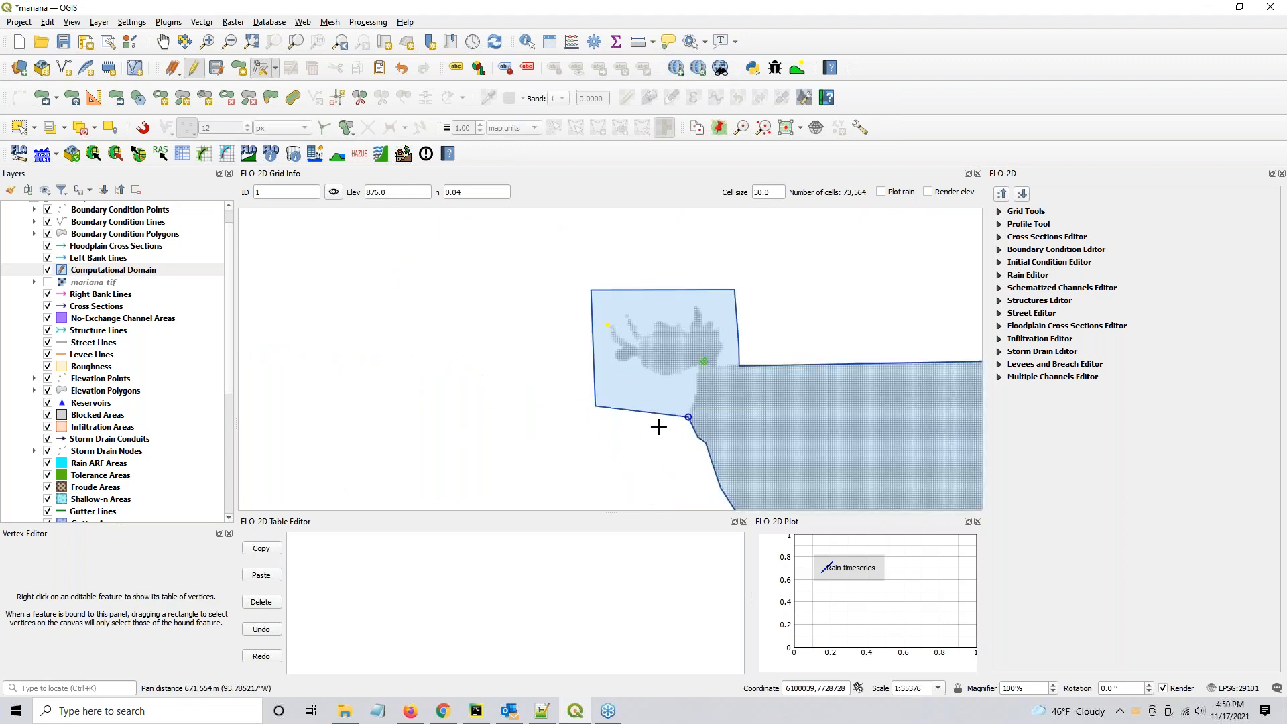
left_click(689, 417)
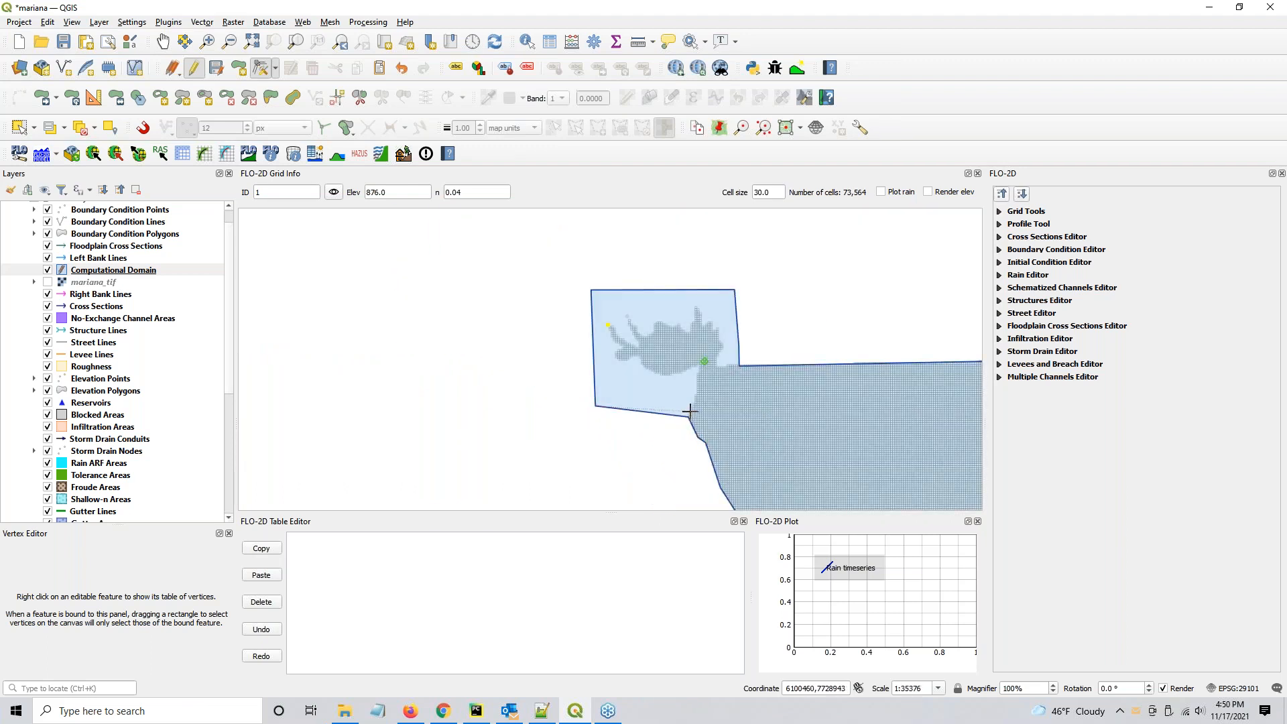
left_click(690, 410)
Step: Shift the box's northwest corner slightly inward and delete the extra vertex on its west side
scroll(676, 431, "up", 1)
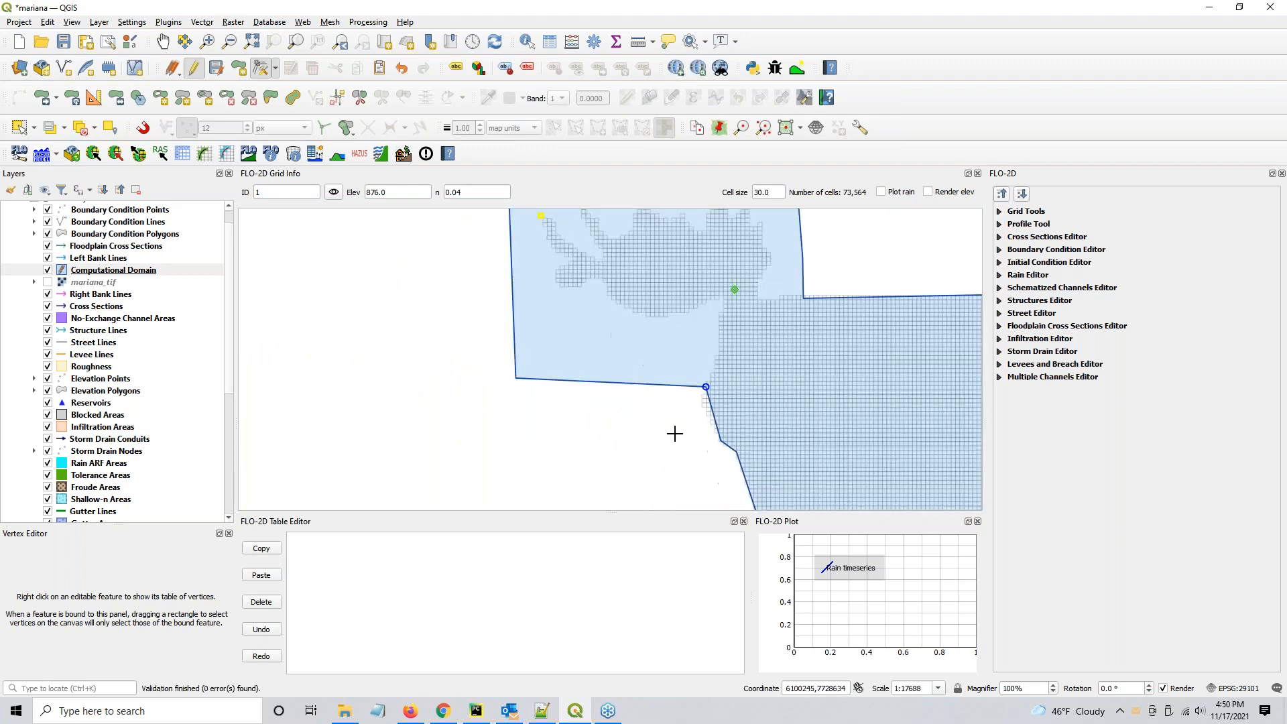
left_click_drag(622, 445, 414, 463)
scroll(413, 463, "down", 1)
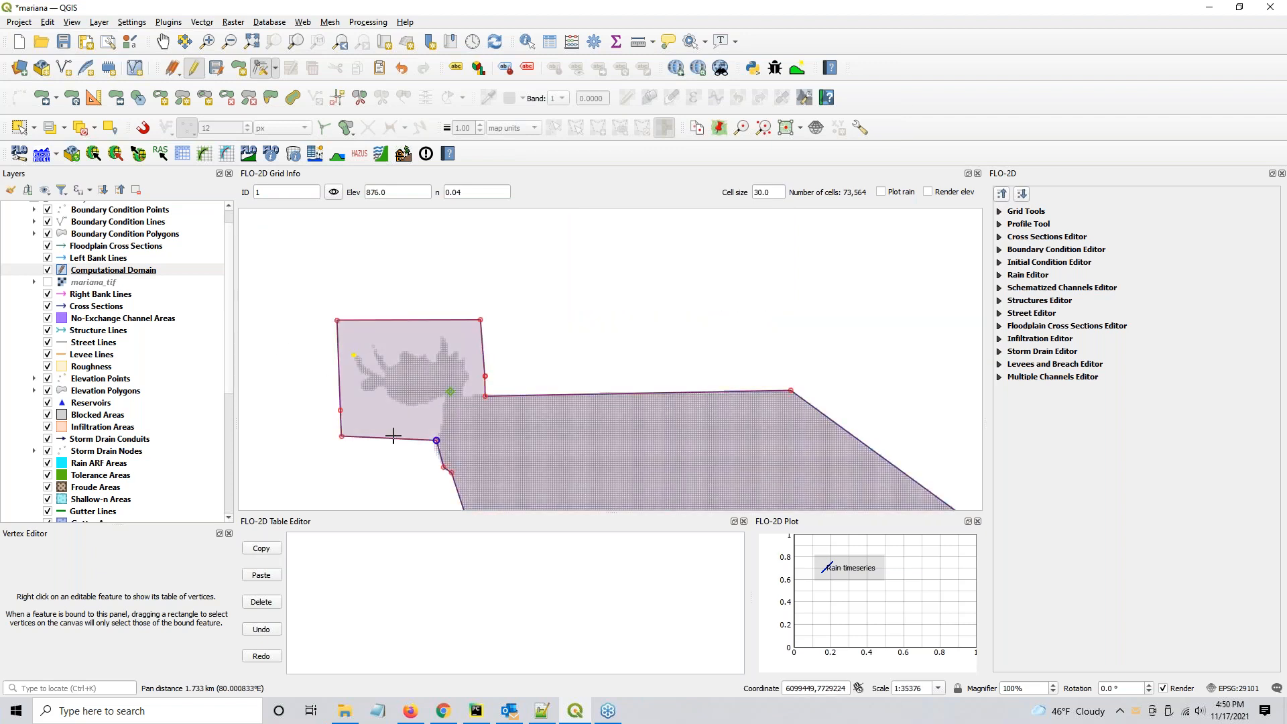
left_click(337, 322)
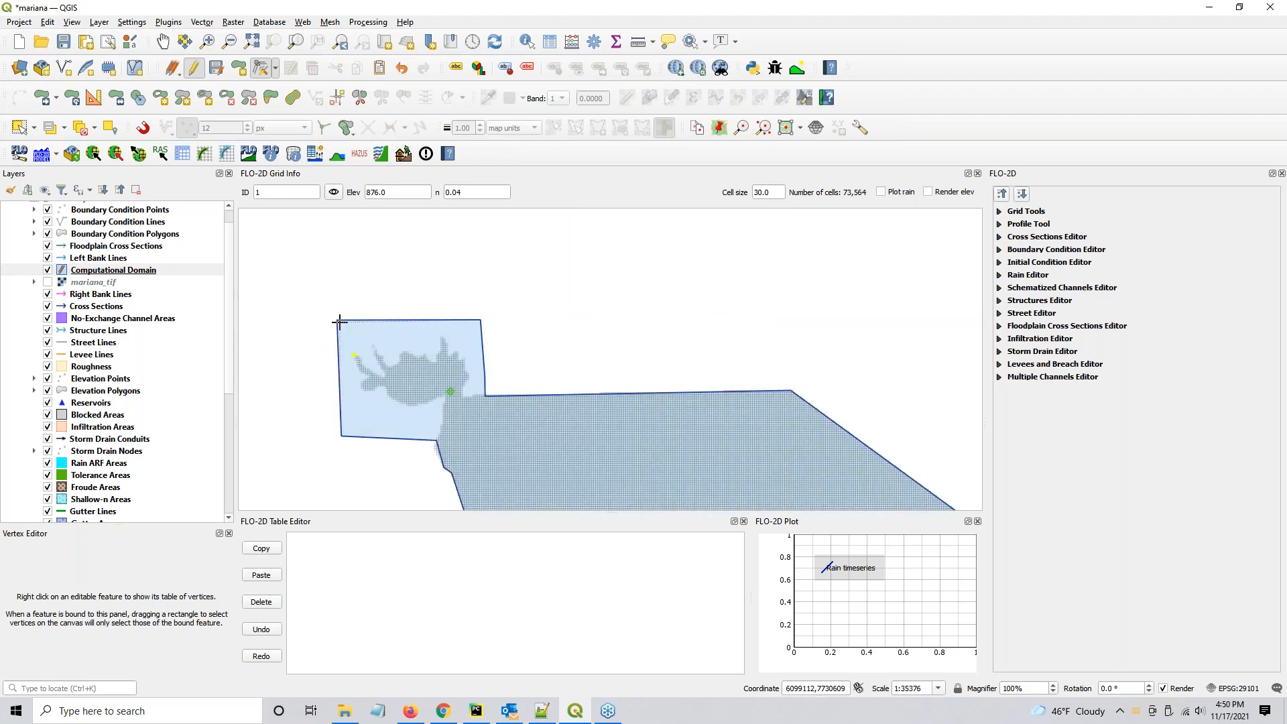
left_click(342, 322)
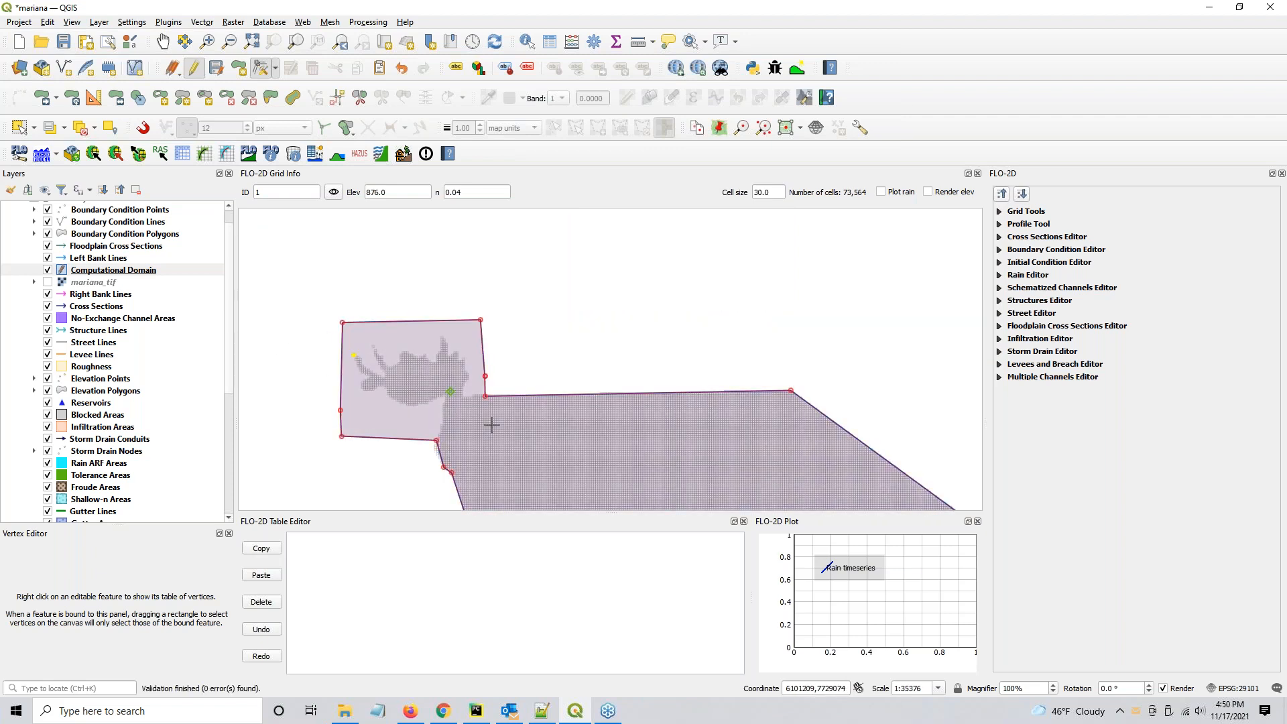
left_click(338, 413)
key("Delete")
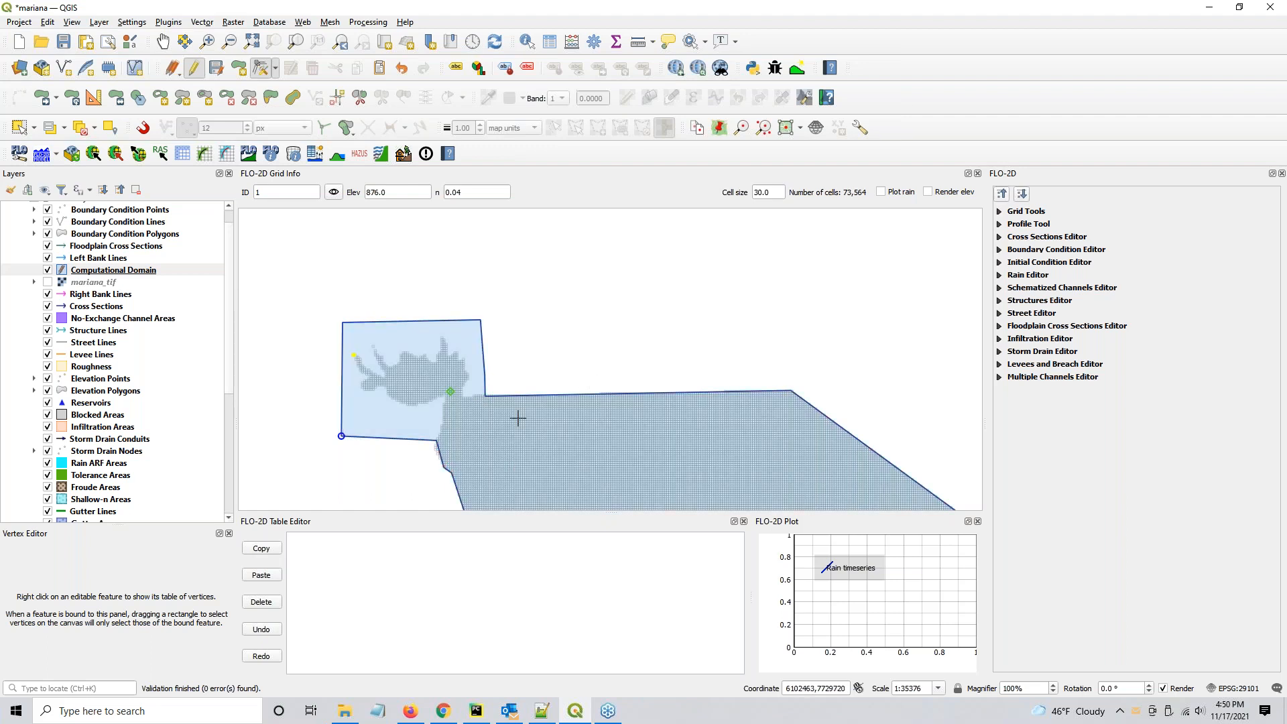
Step: Save the Computational Domain layer's edits and end its editing session
scroll(333, 365, "down", 1)
left_click_drag(345, 430, 394, 364)
scroll(517, 393, "down", 2)
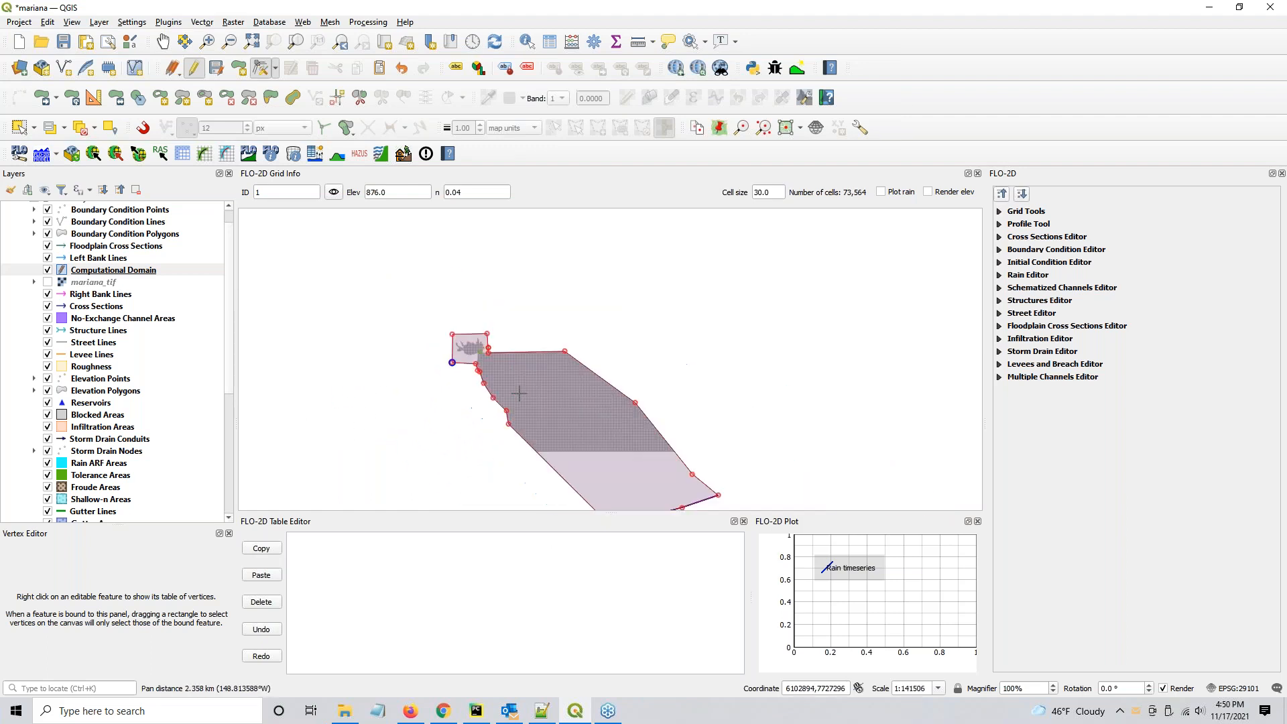
scroll(517, 400, "up", 2)
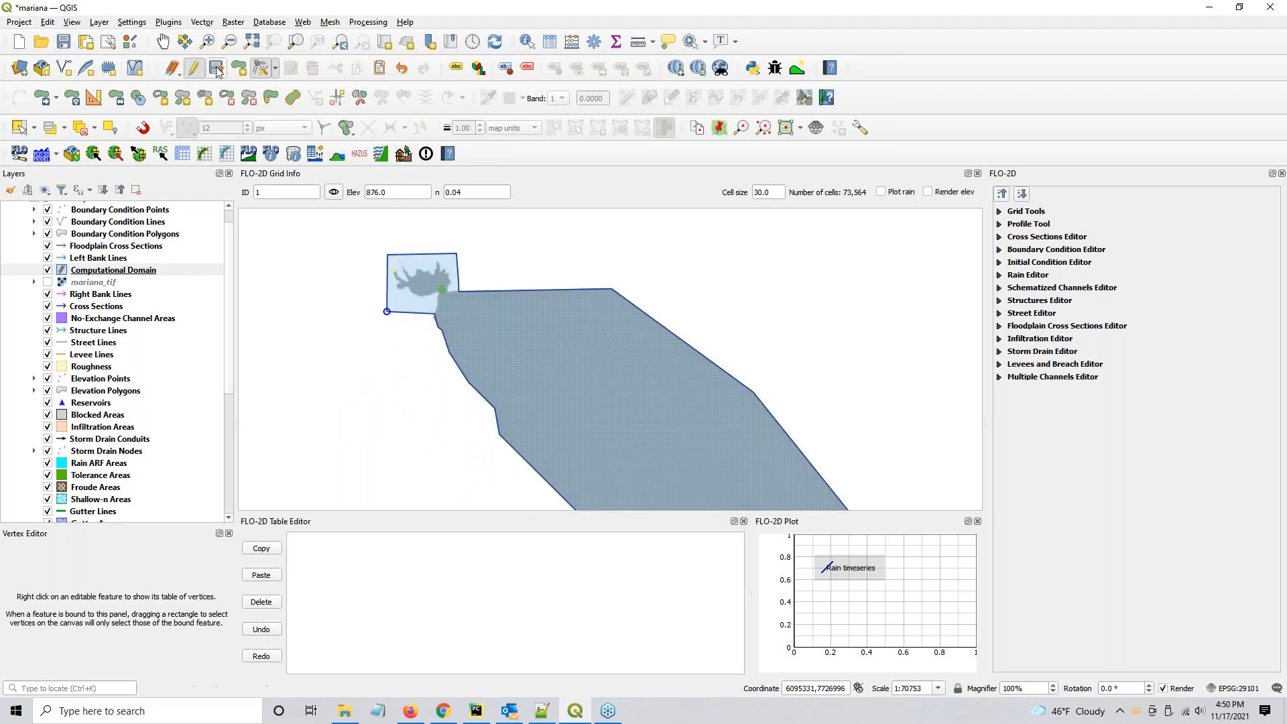
left_click(194, 68)
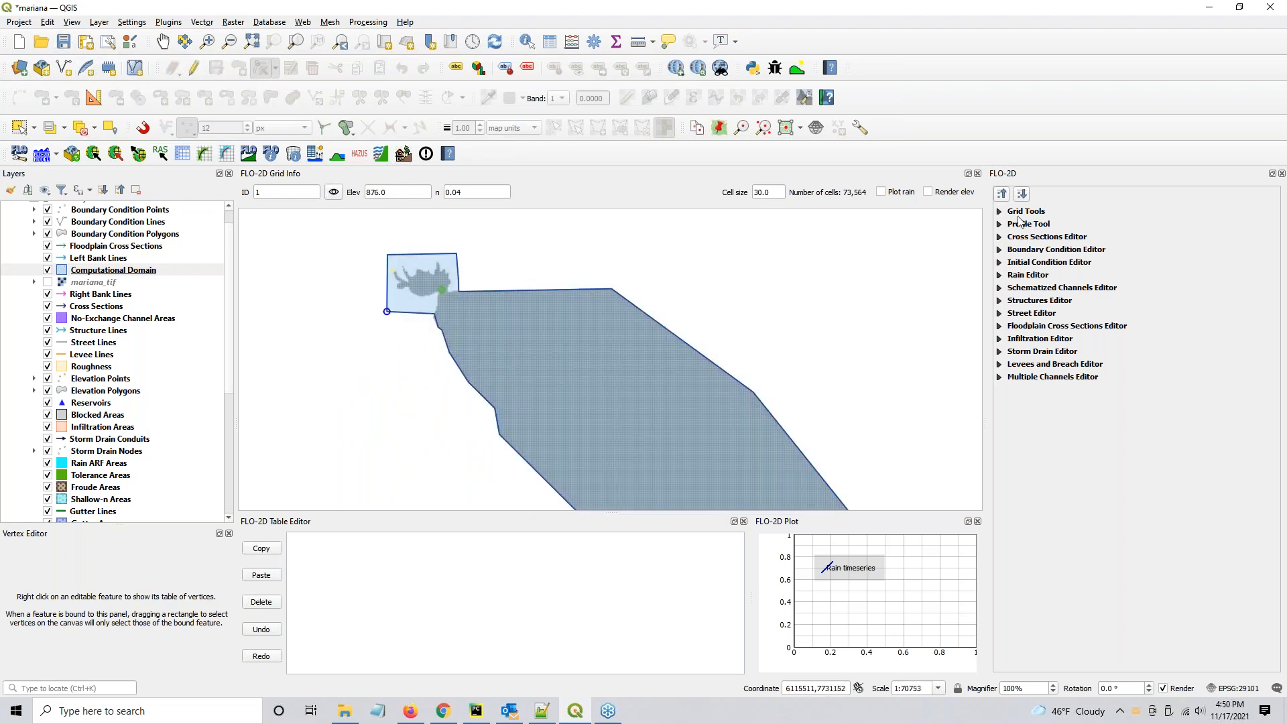
Step: Create a new grid from the Computational Domain layer, overwriting the grid already saved in the database
left_click(999, 211)
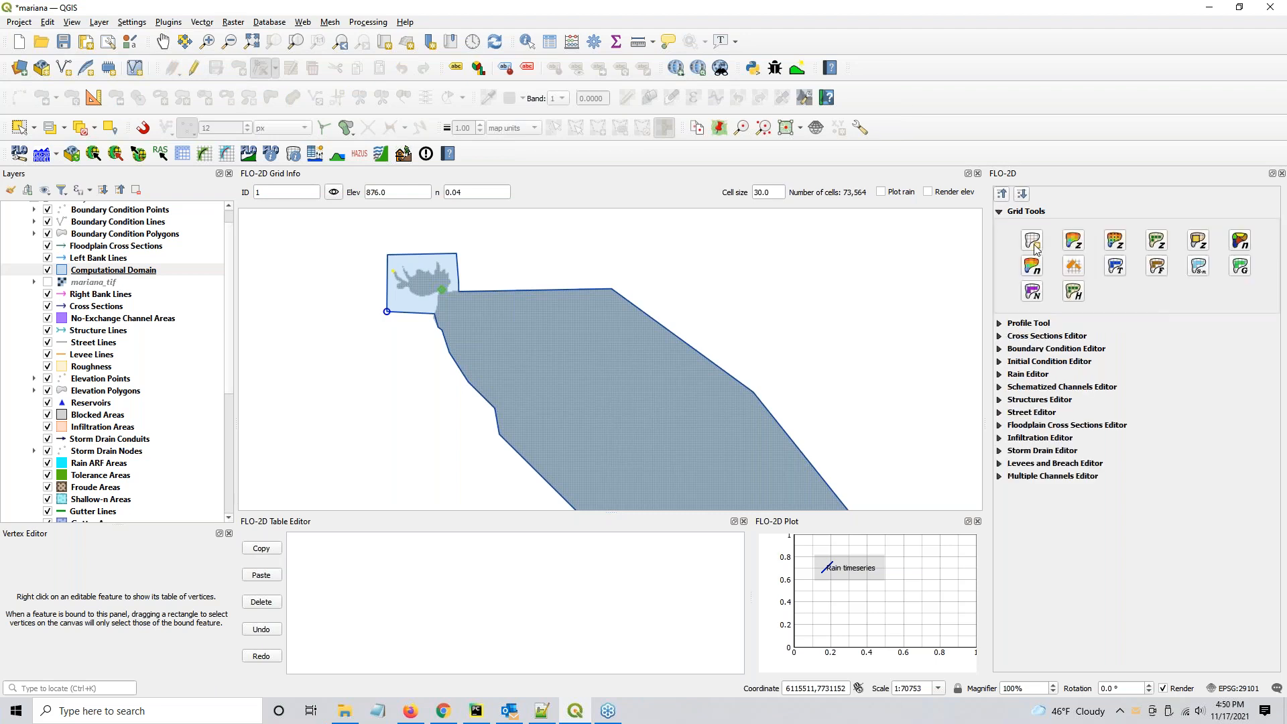
left_click(1033, 241)
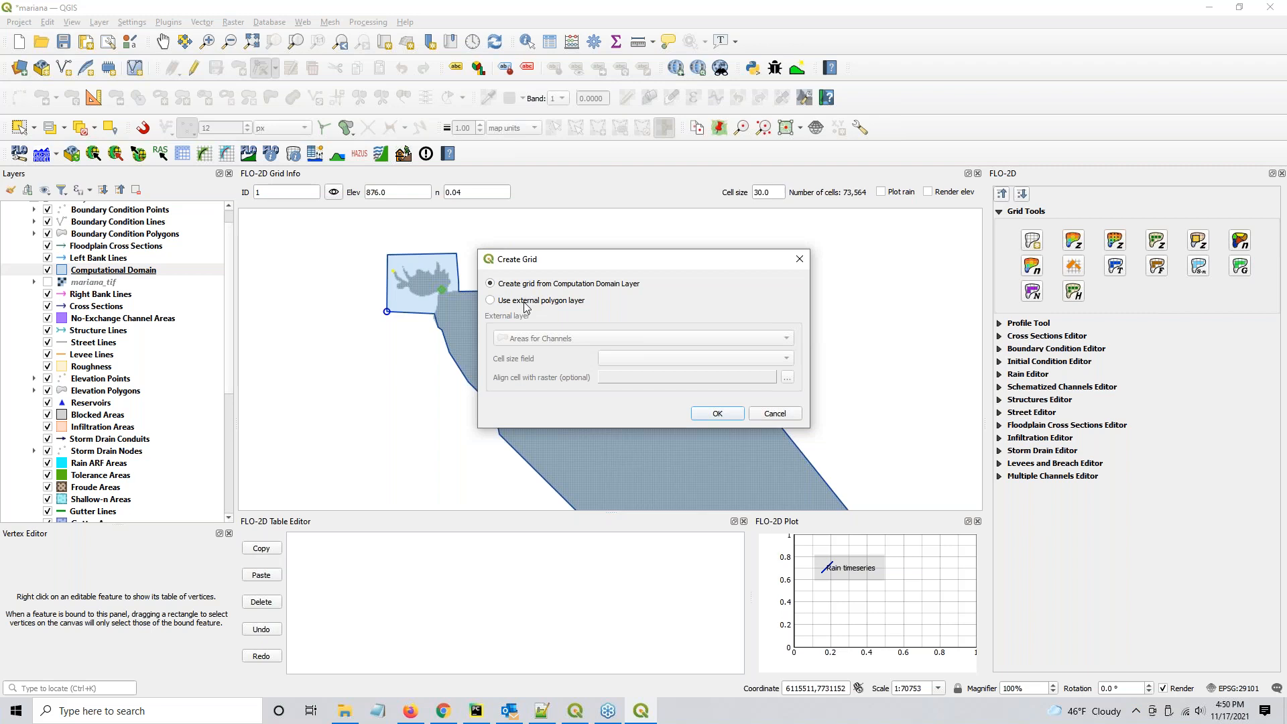
left_click(715, 413)
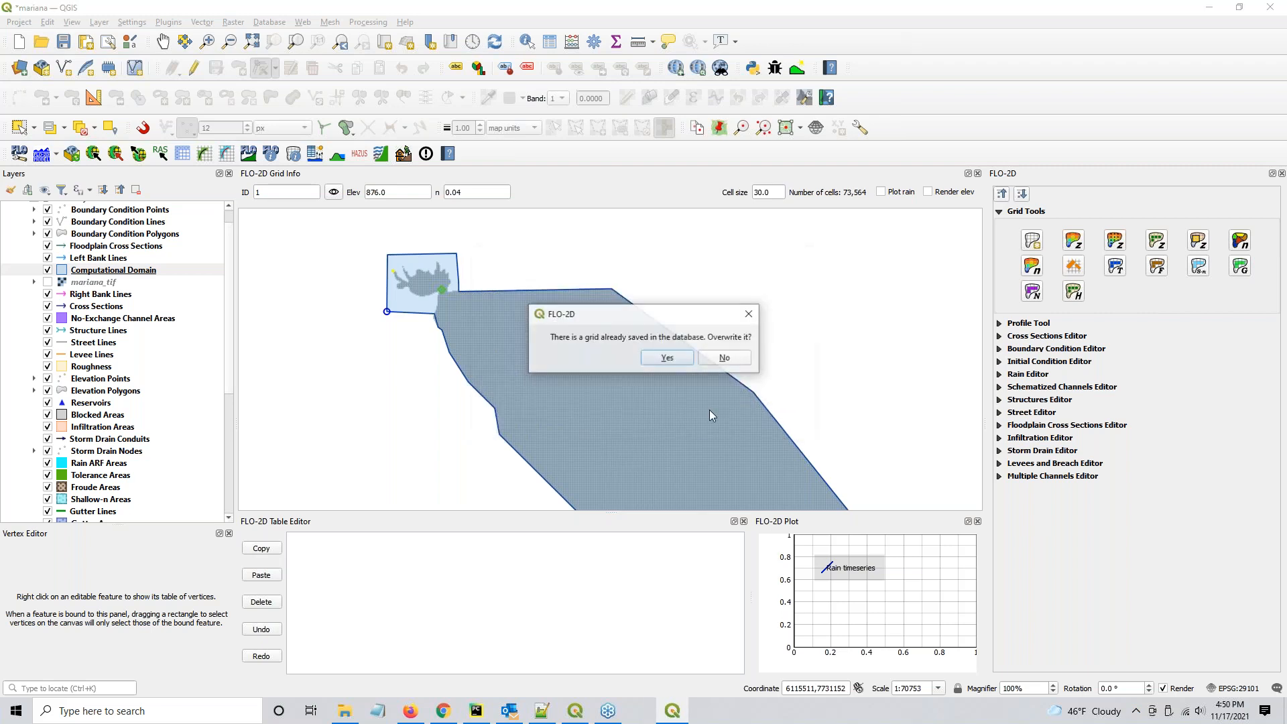
left_click(664, 357)
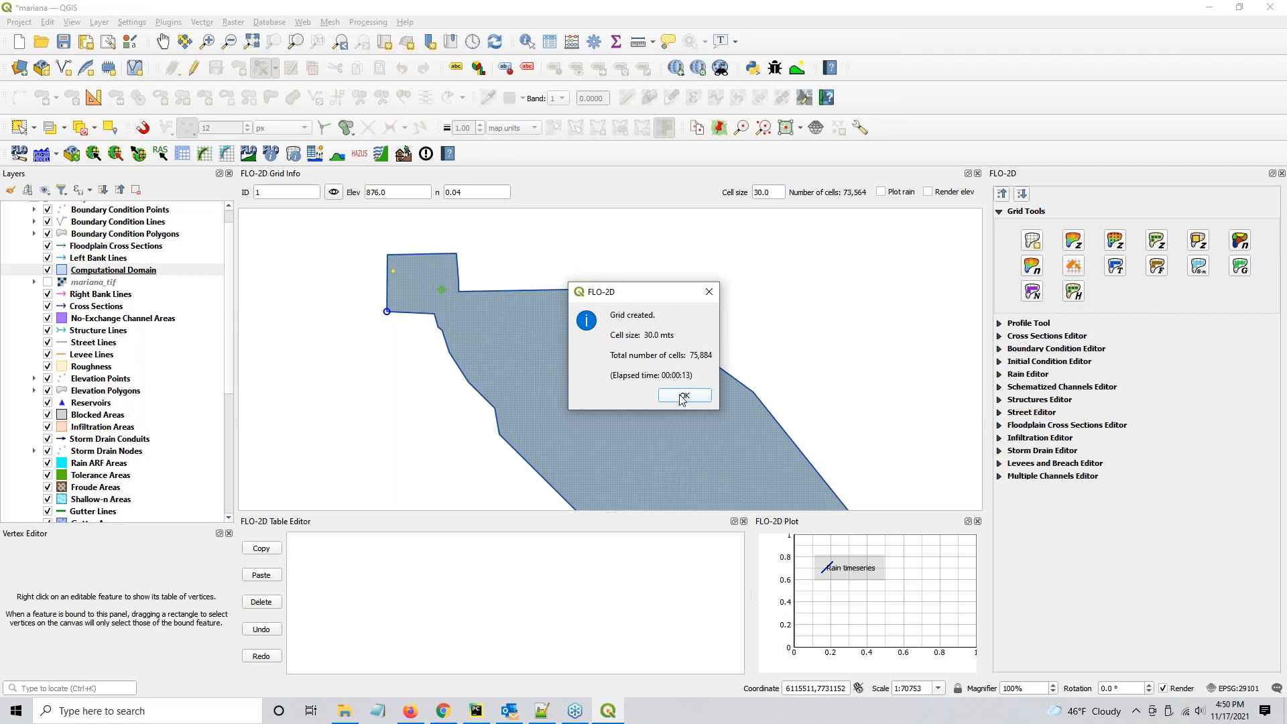
left_click(682, 396)
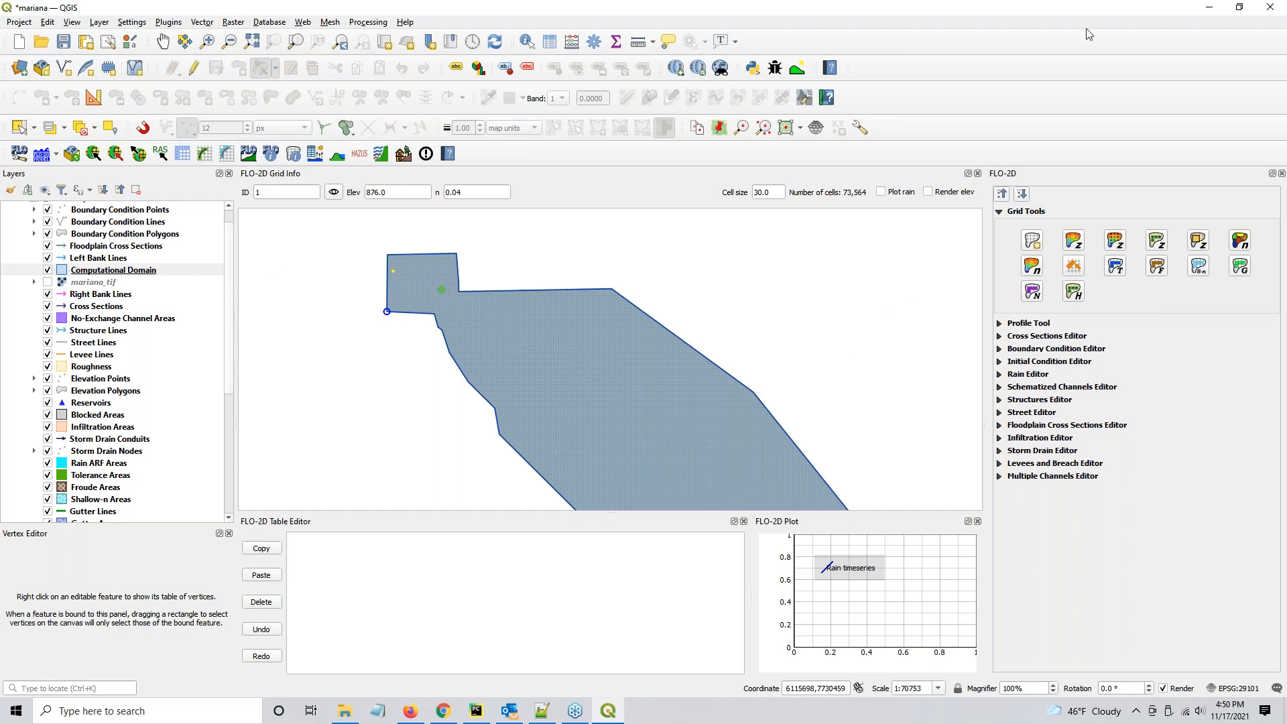
Step: Switch to FLO-2D Grid Developer System Pro and open FPLAIN.DAT from the mariana folder with its outflow, inflow and mudflow components
left_click(343, 711)
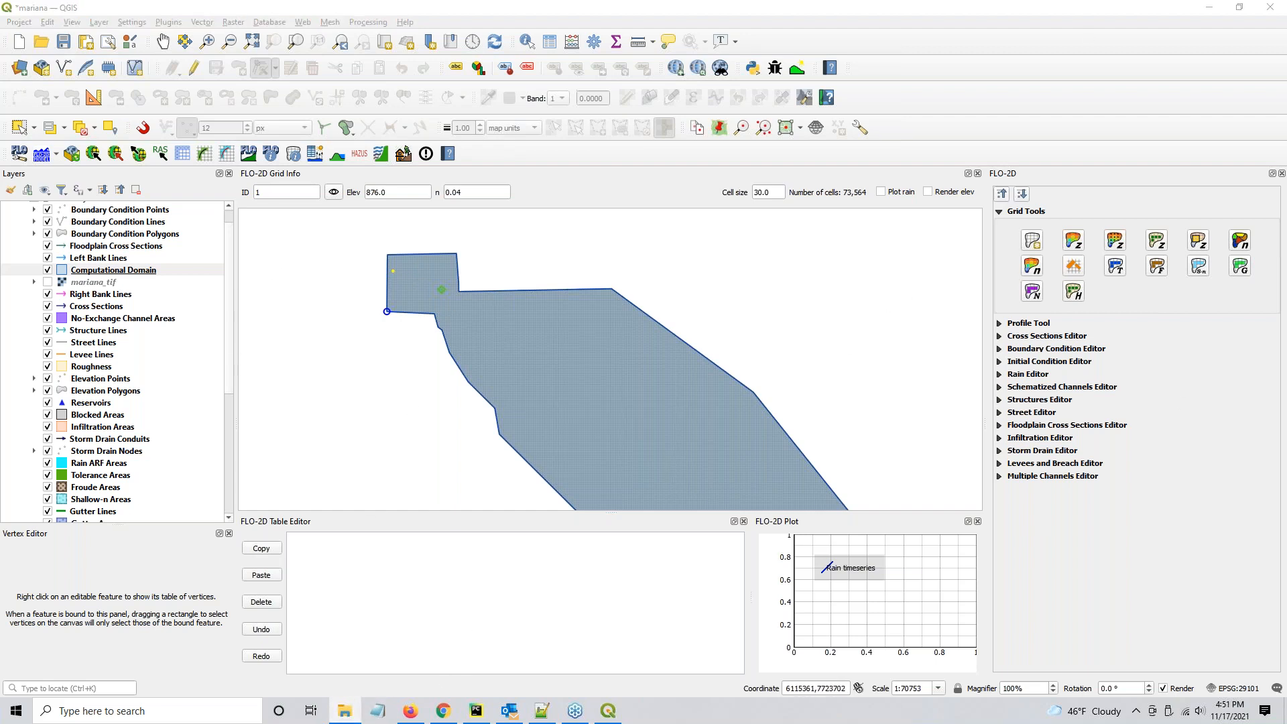
left_click(1210, 7)
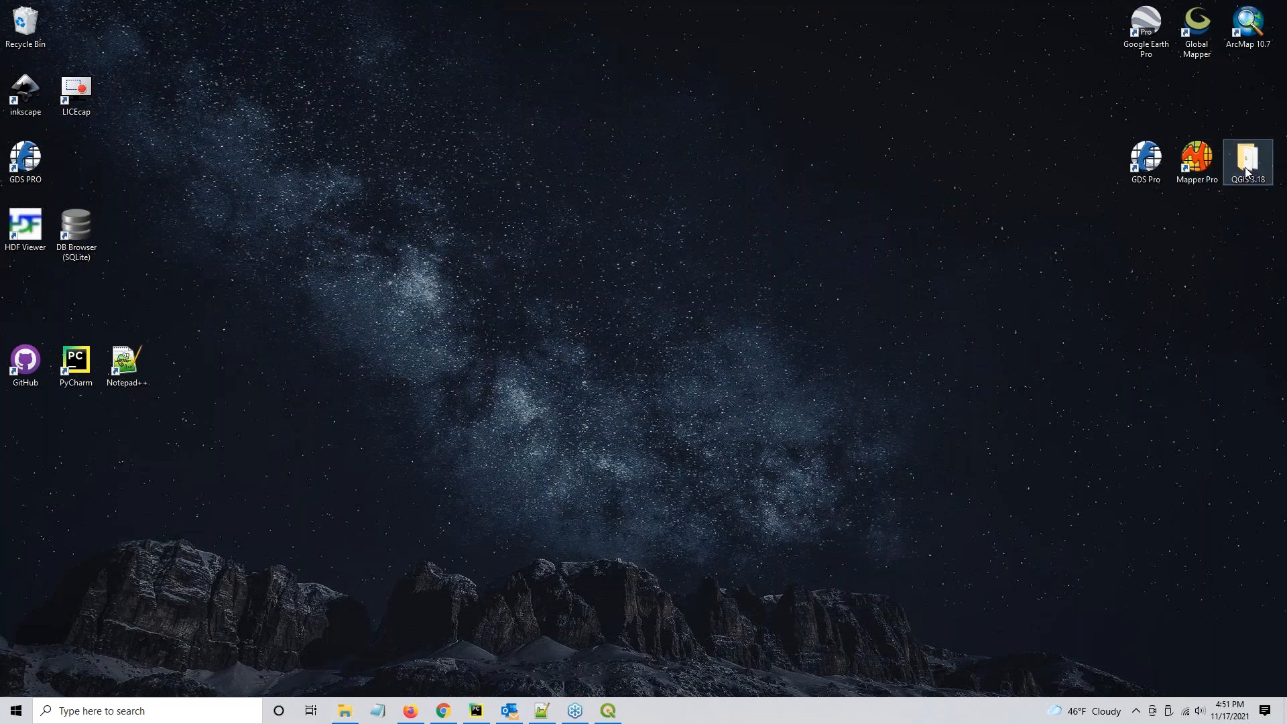
double_click(1145, 159)
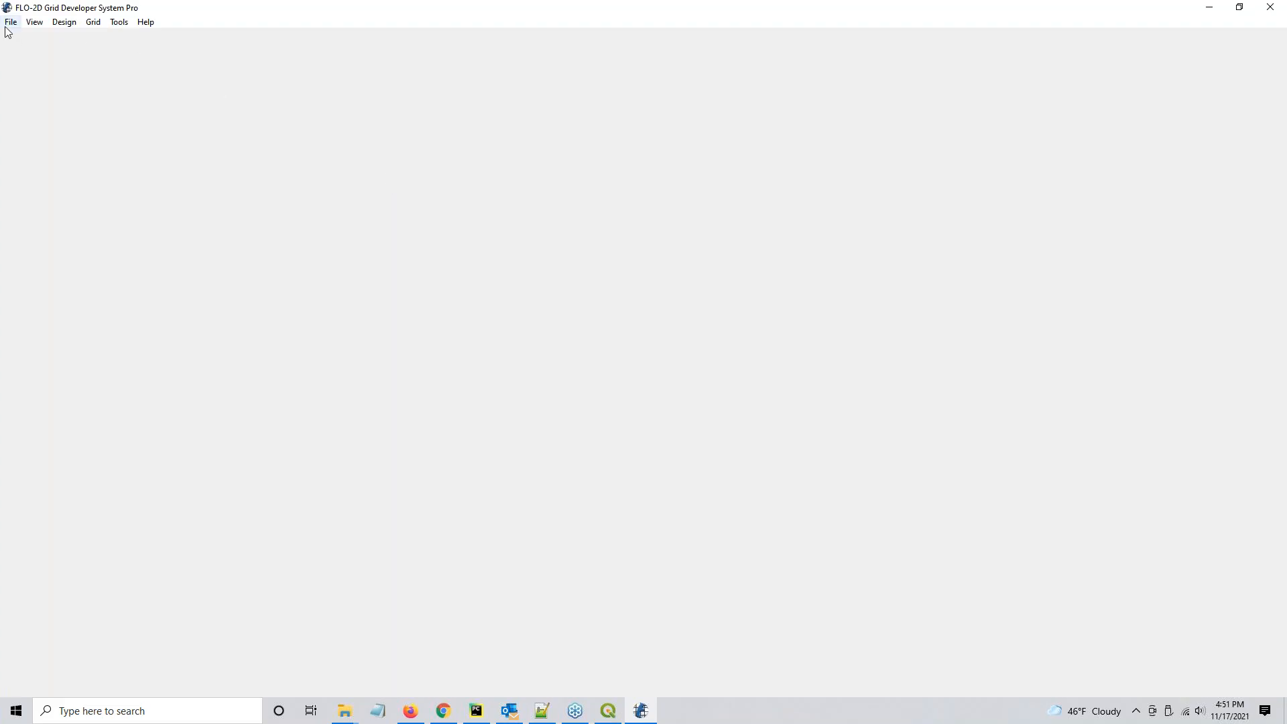
left_click(10, 23)
left_click(73, 53)
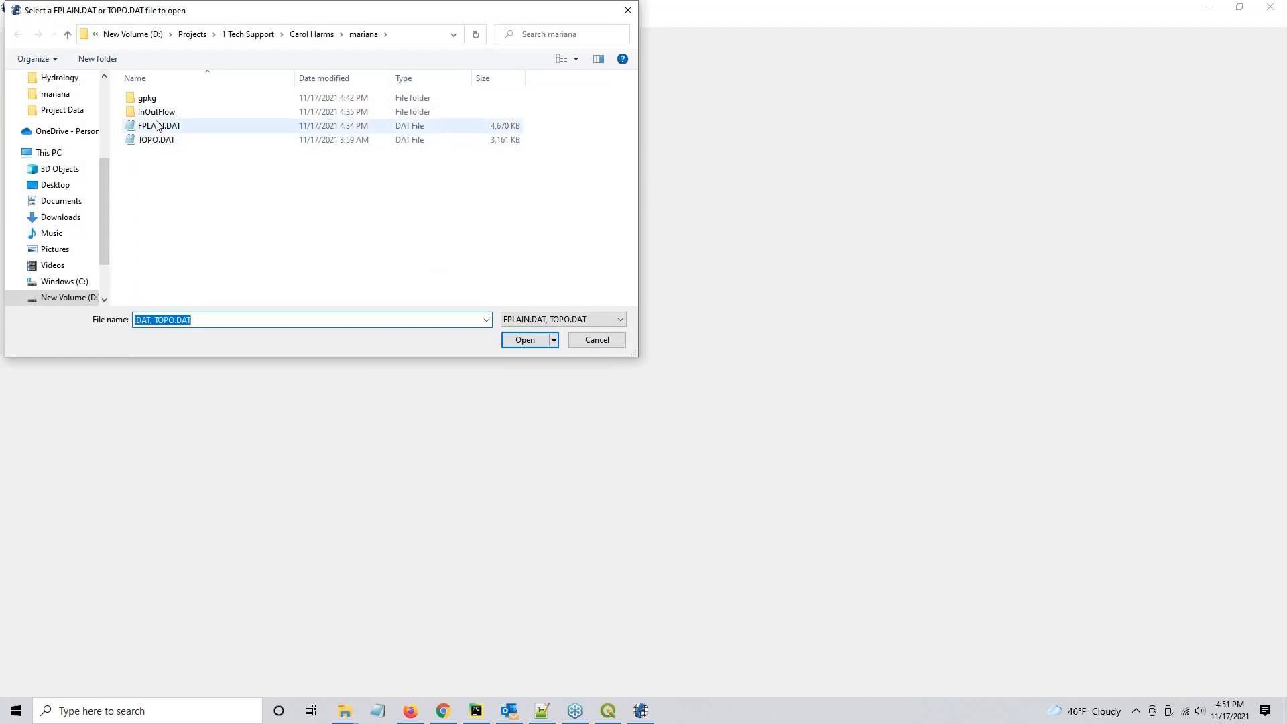
double_click(154, 126)
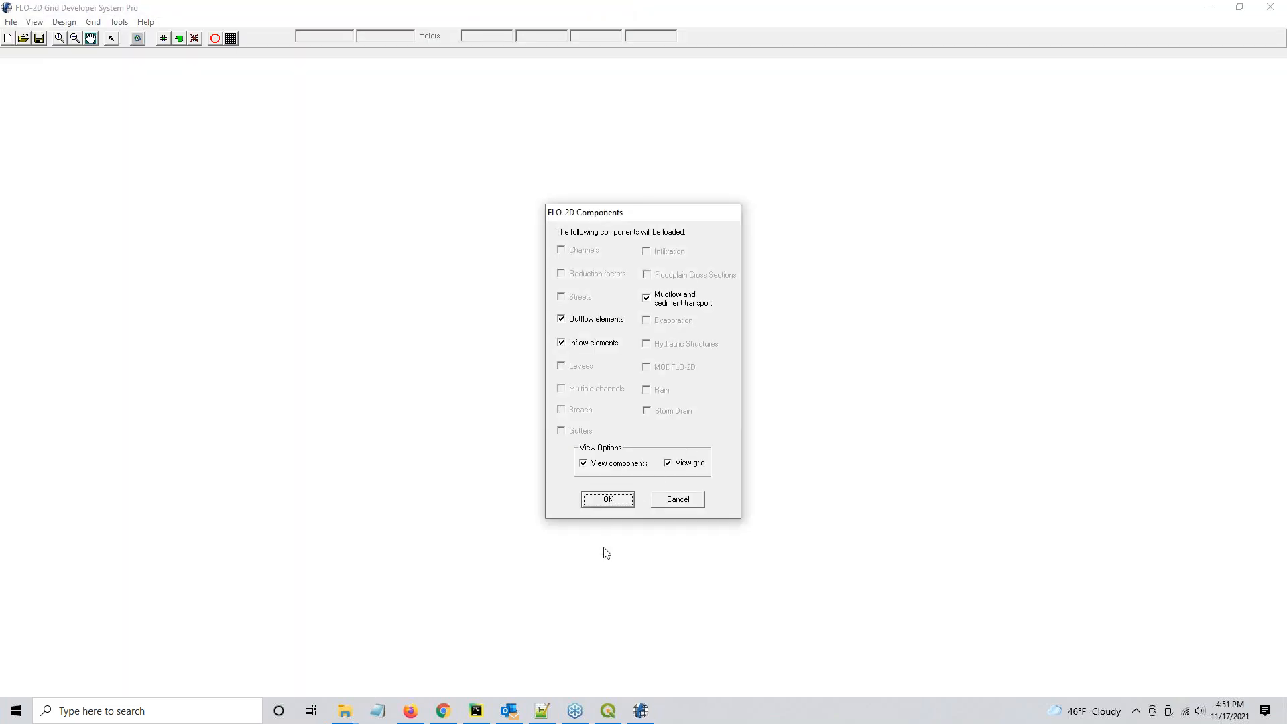
left_click(607, 499)
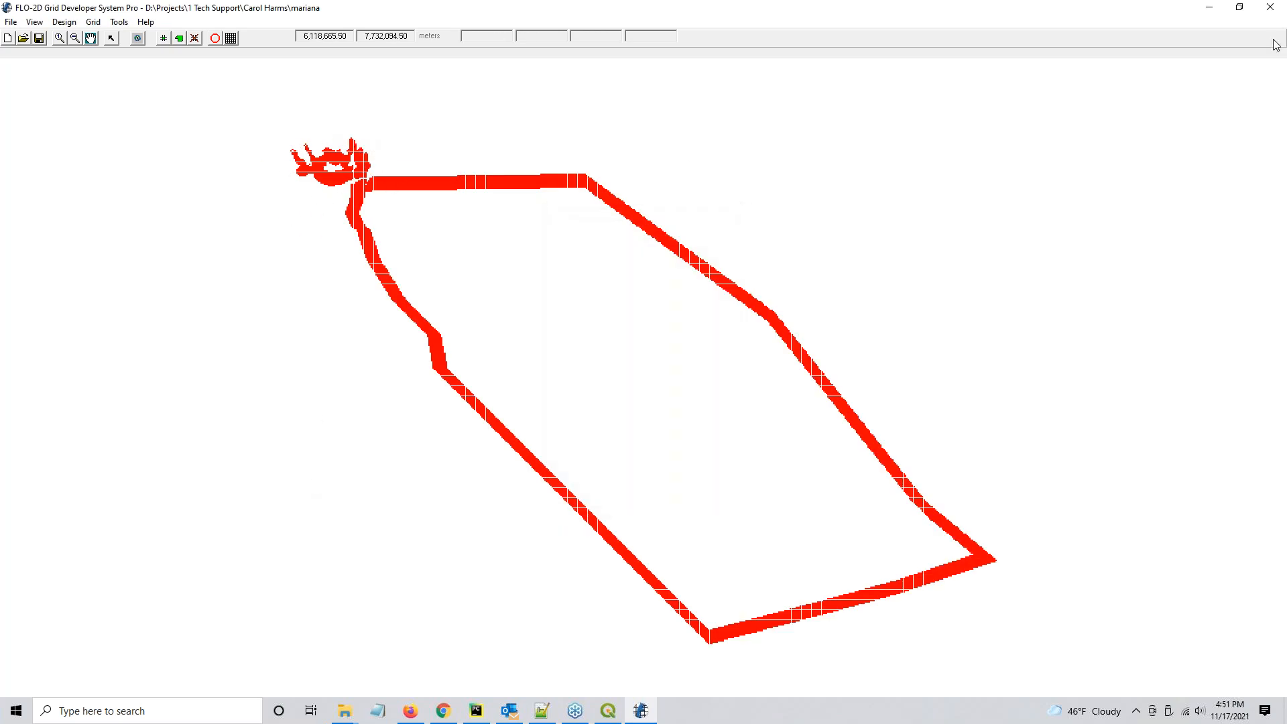
Step: Close the Grid Developer System without saving the project changes and switch back to QGIS
left_click(1262, 9)
left_click(654, 401)
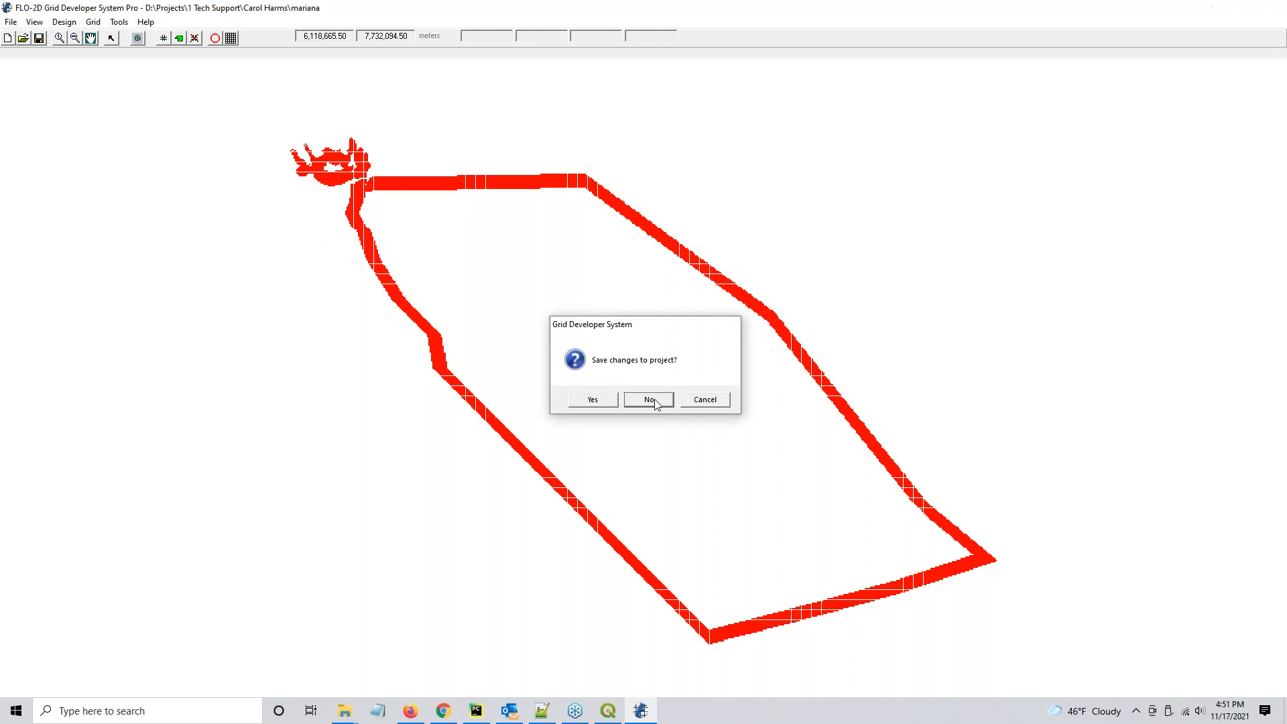
left_click(617, 713)
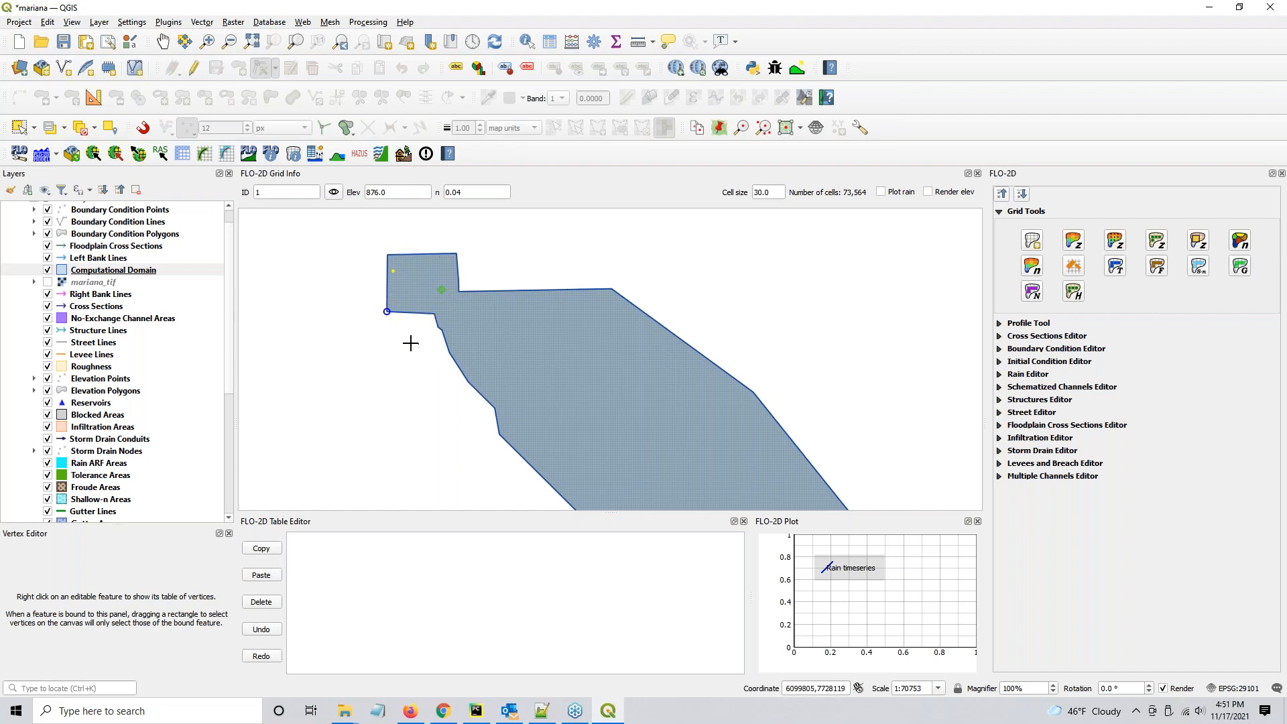
Step: Show the mariana_tif elevation raster and compare the domain's northwest box with the raster's edges
left_click(48, 282)
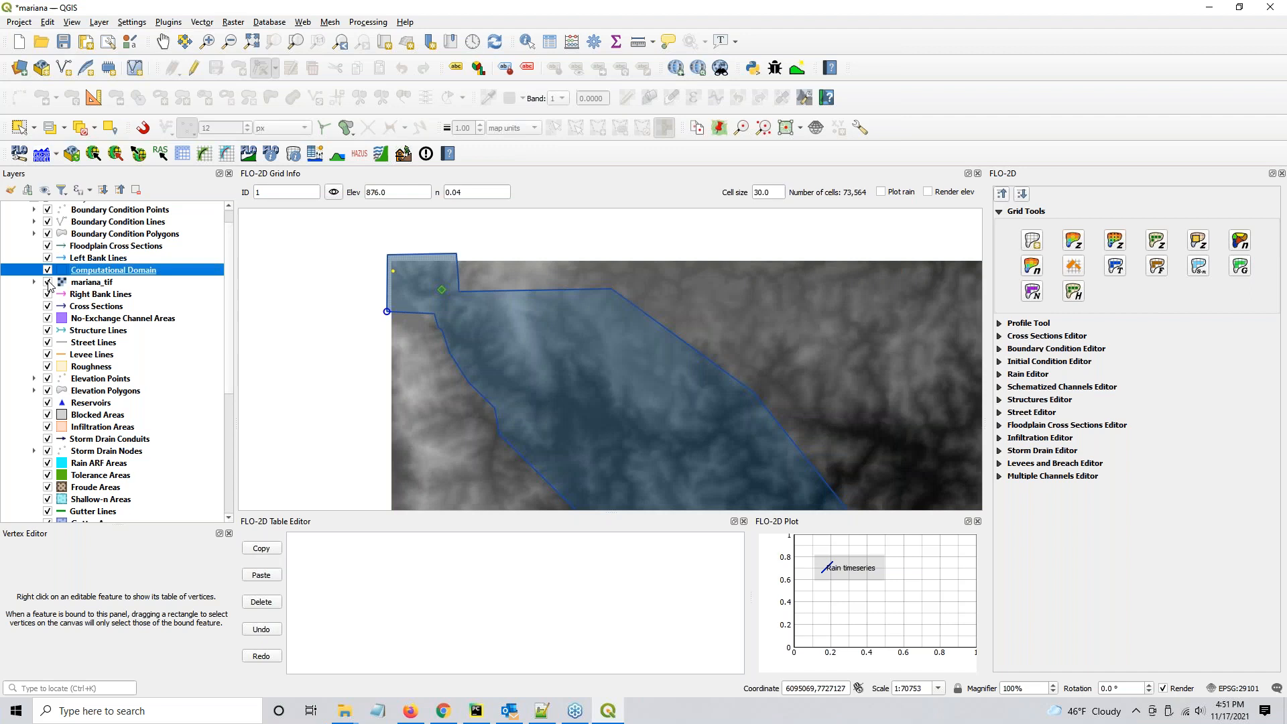
left_click_drag(374, 329, 419, 289)
scroll(328, 277, "down", 1)
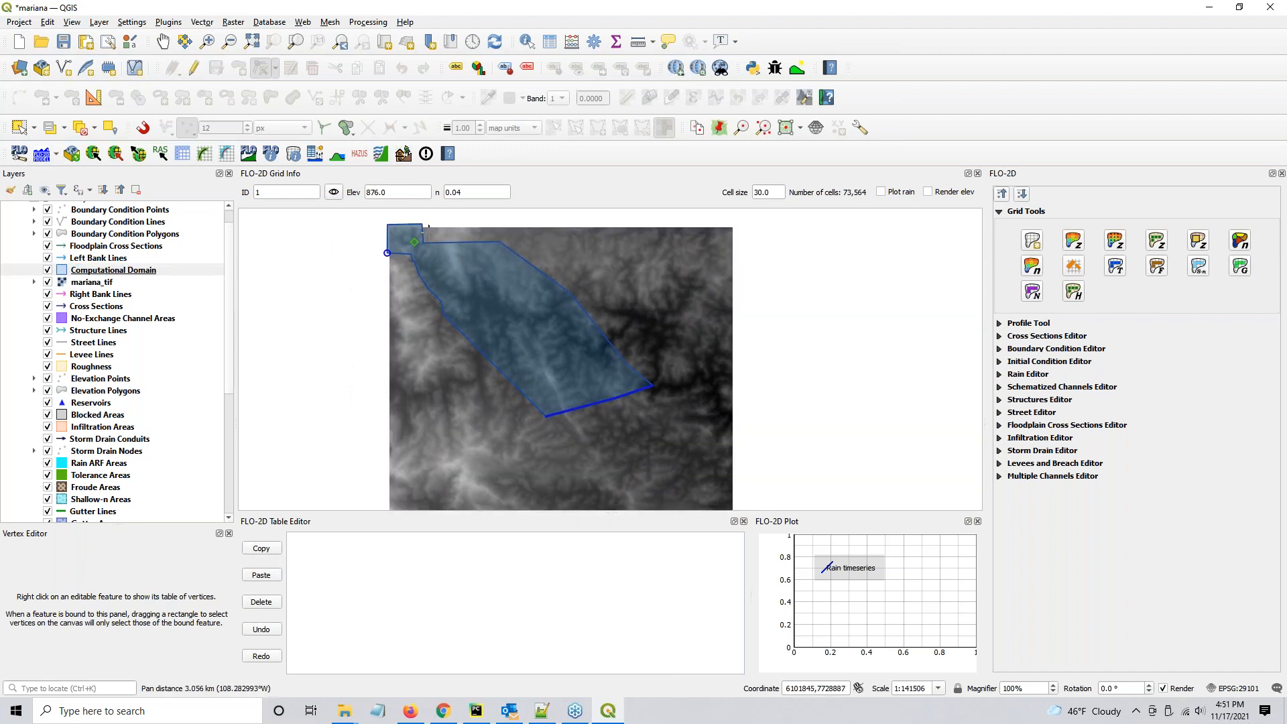
scroll(404, 221, "up", 1)
left_click_drag(366, 247, 437, 296)
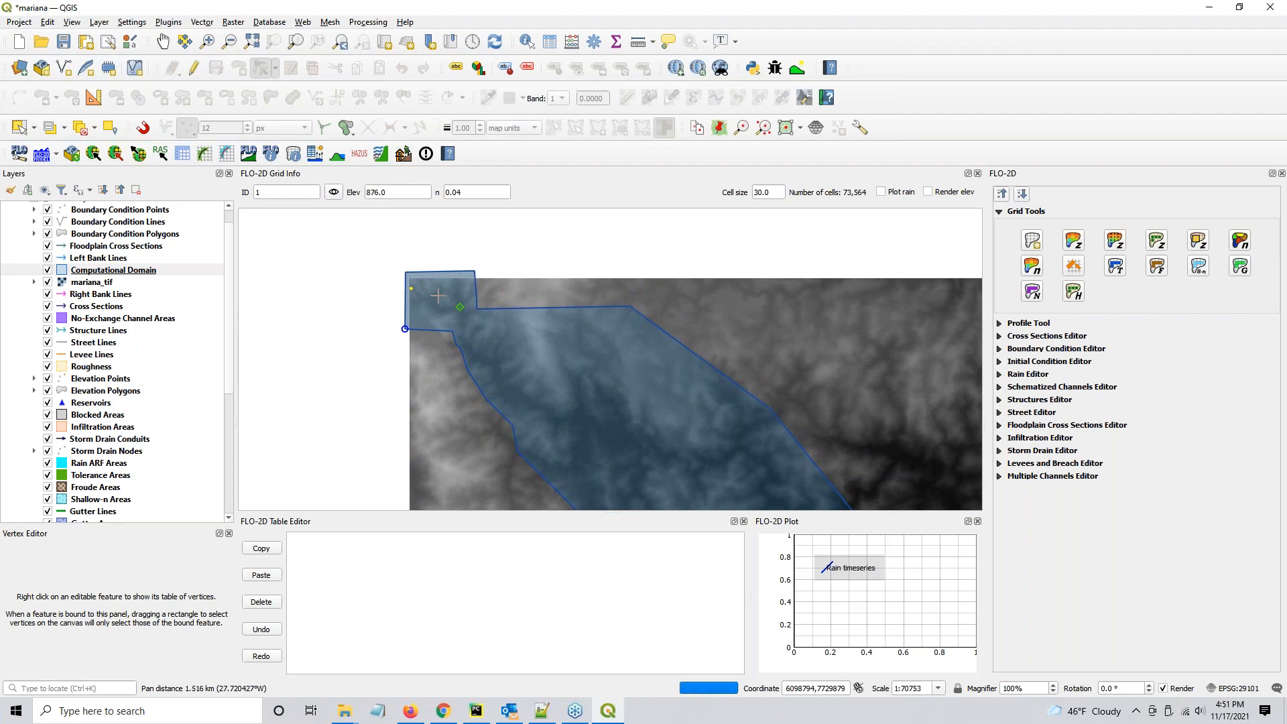
Step: Start editing the Computational Domain layer and move the box's northeast corner south onto the raster's north edge
left_click(106, 274)
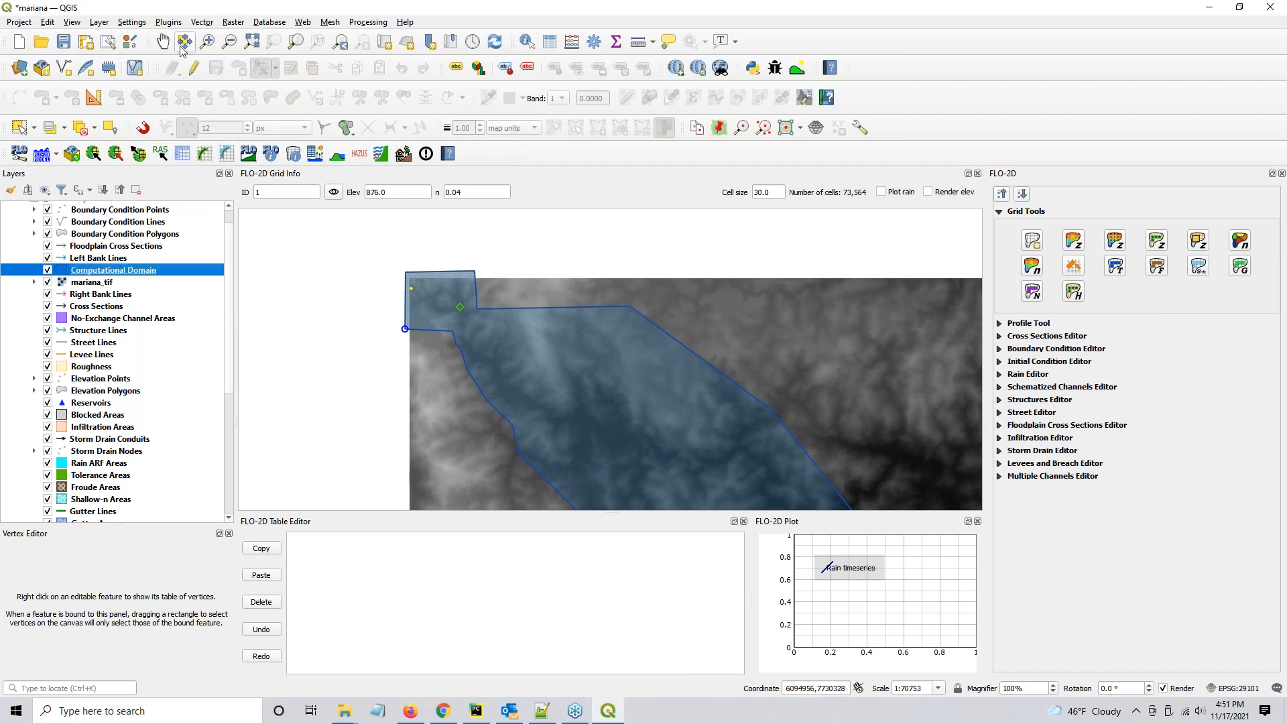
left_click(194, 70)
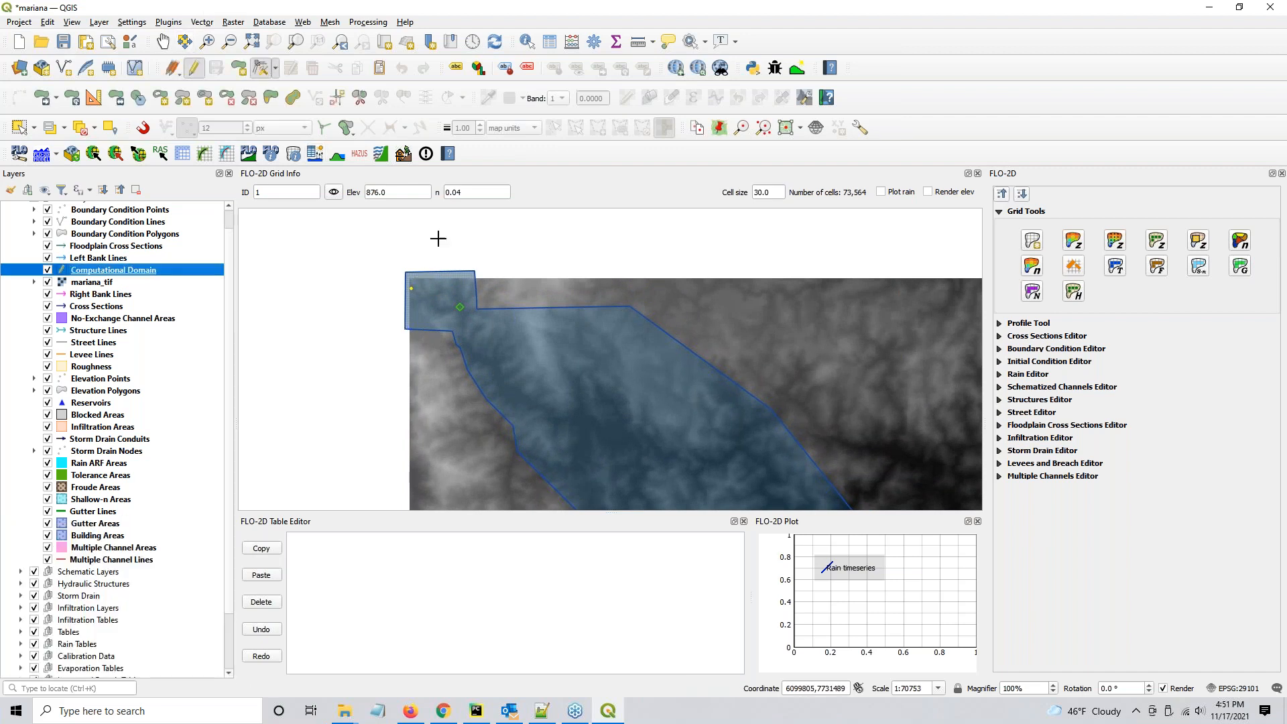
scroll(475, 260, "up", 2)
left_click_drag(475, 293, 609, 227)
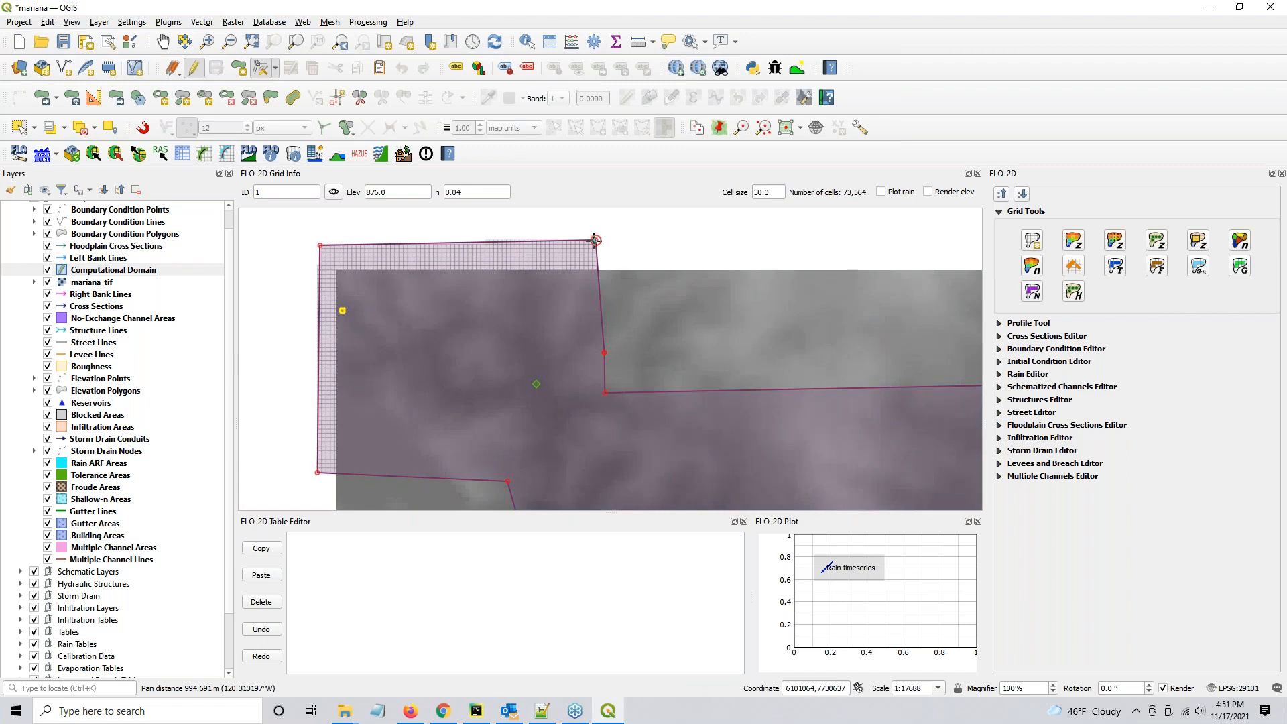
left_click(599, 269)
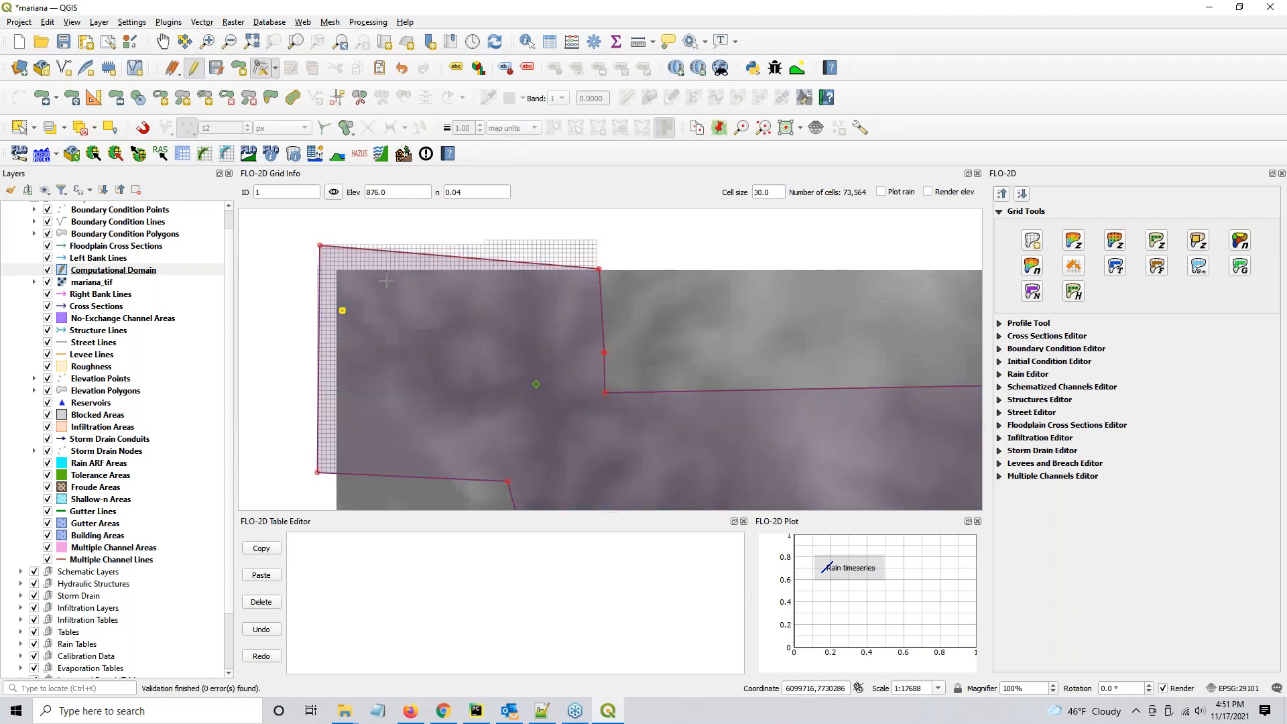
Step: Move the box's northwest corner onto the raster's corner and its southwest corner onto the raster's west edge, leveling the south side
left_click(320, 246)
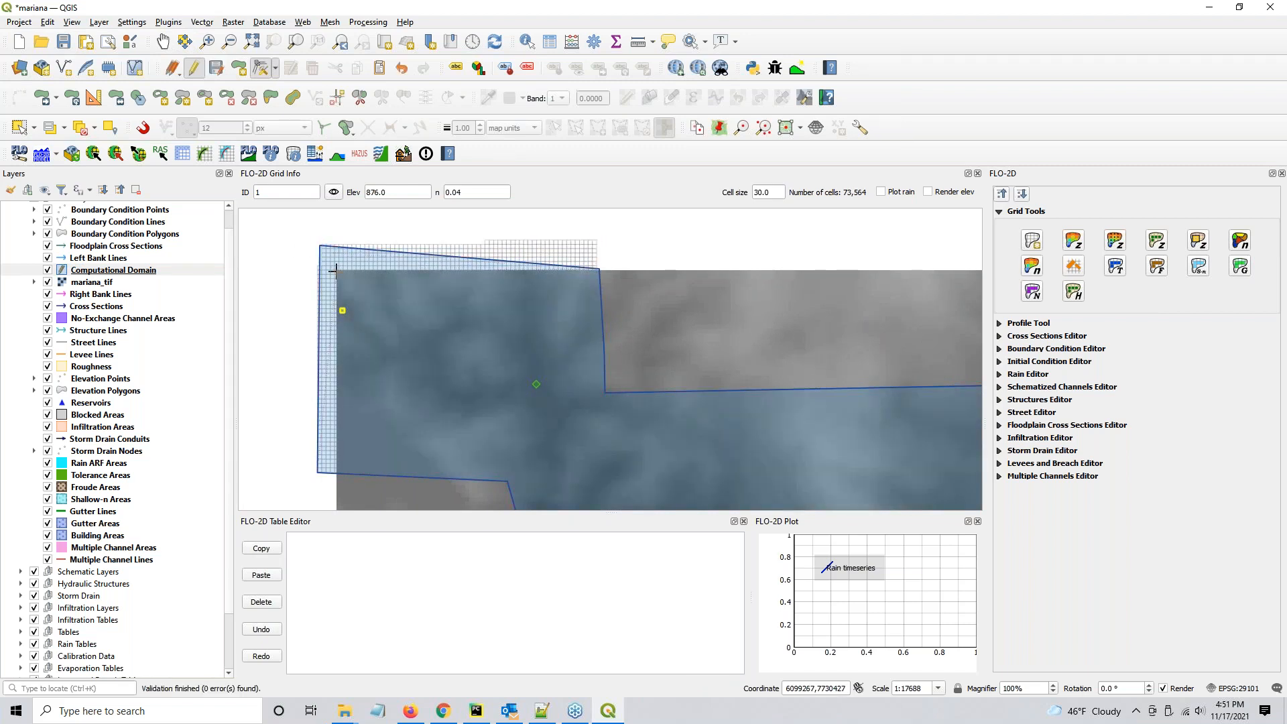
left_click(336, 271)
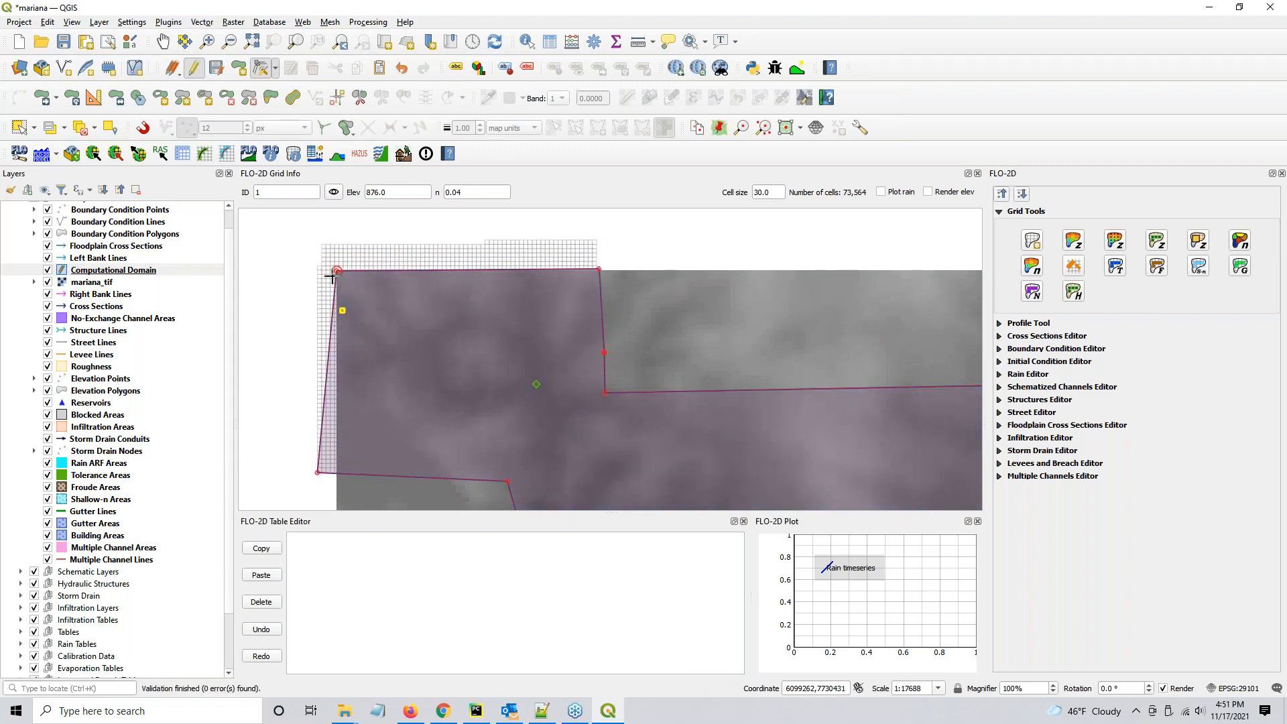
left_click(333, 476)
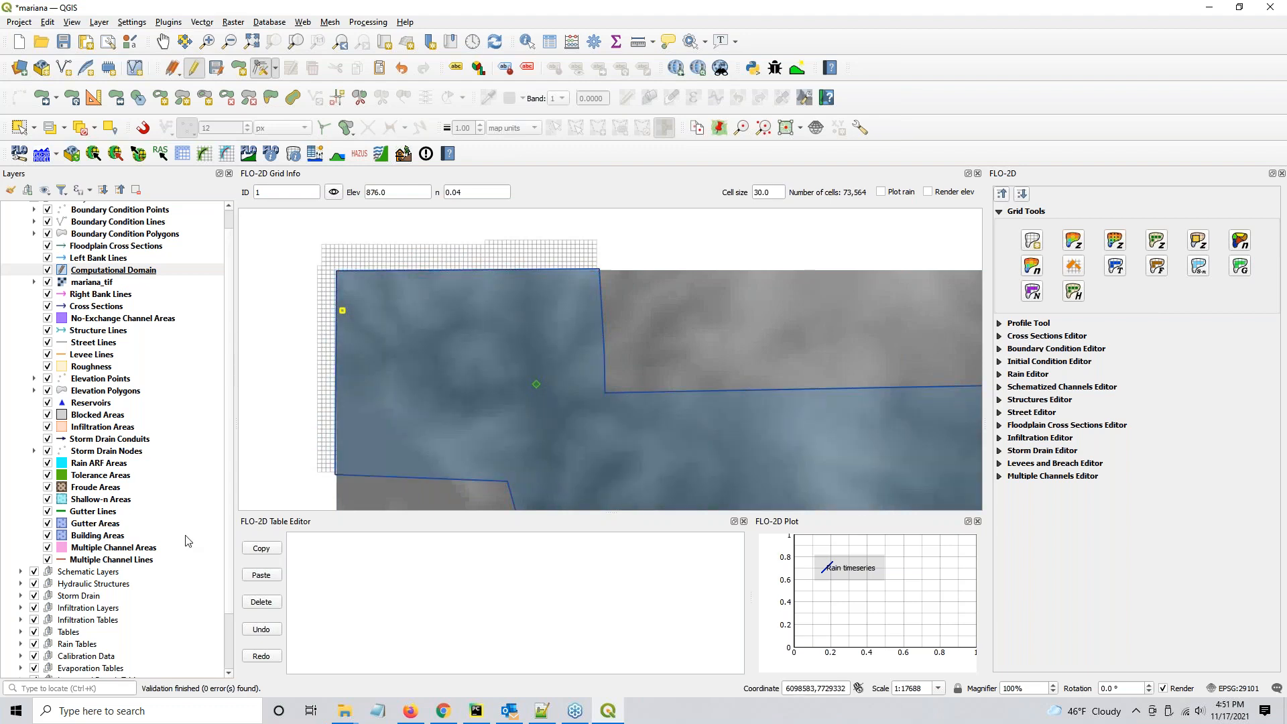
left_click(332, 481)
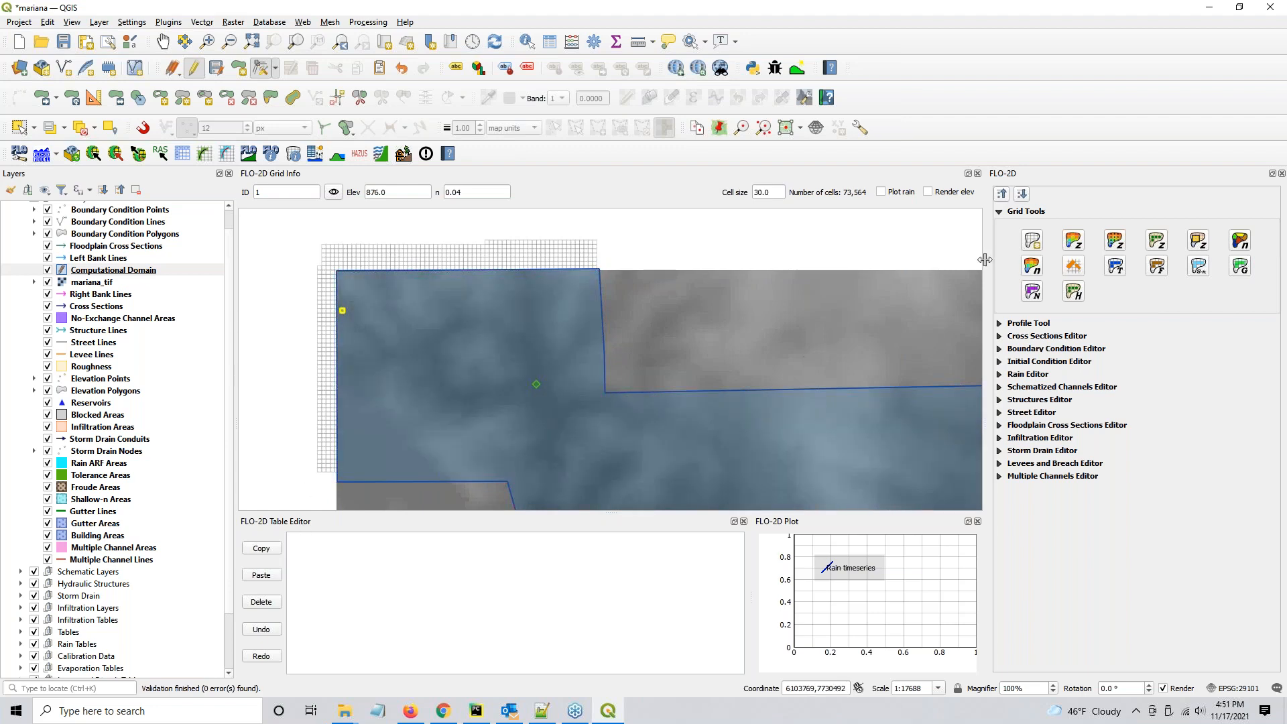
Step: Create a grid from the trimmed Computational Domain layer, saving its pending edits and overwriting the stored grid
left_click(1032, 240)
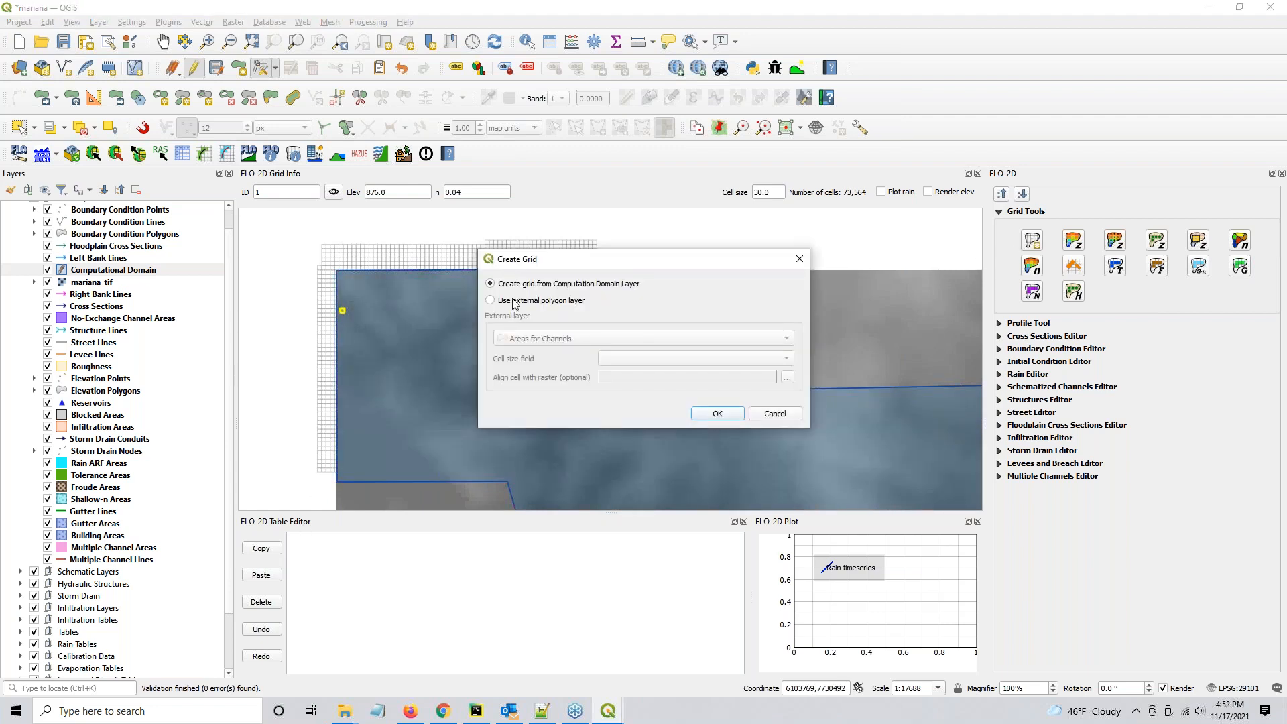
left_click(723, 412)
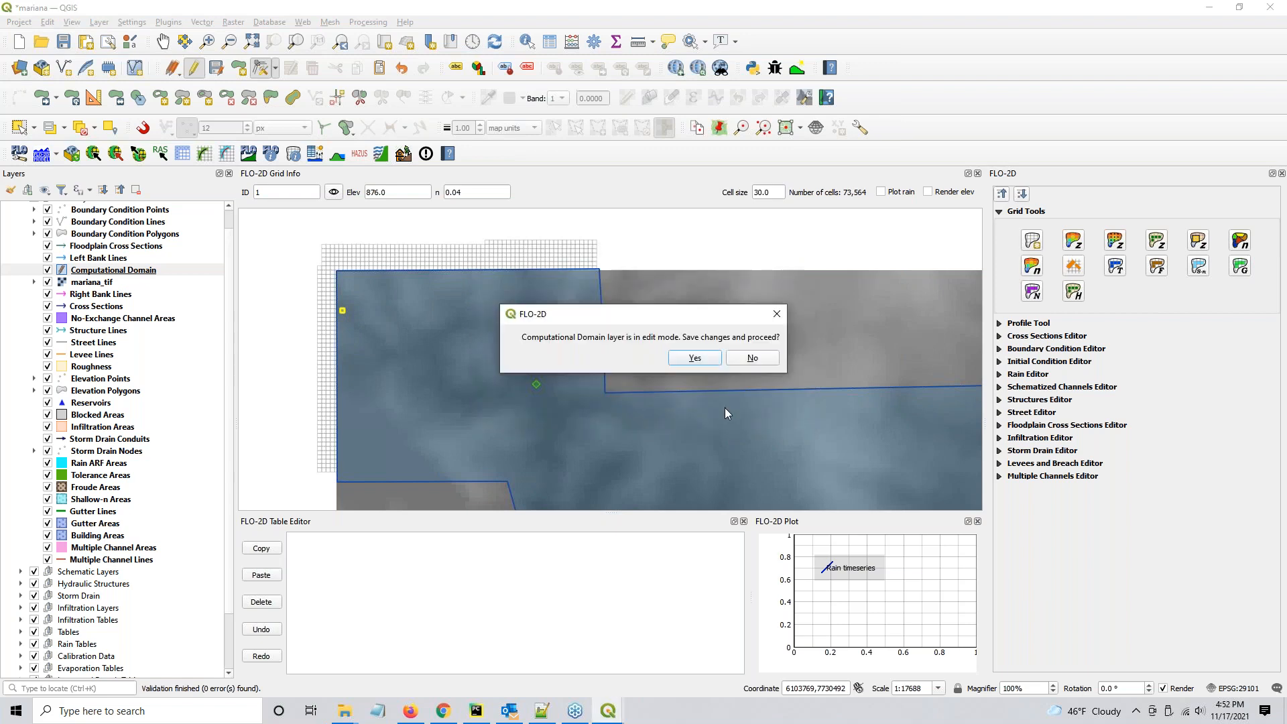
left_click(671, 356)
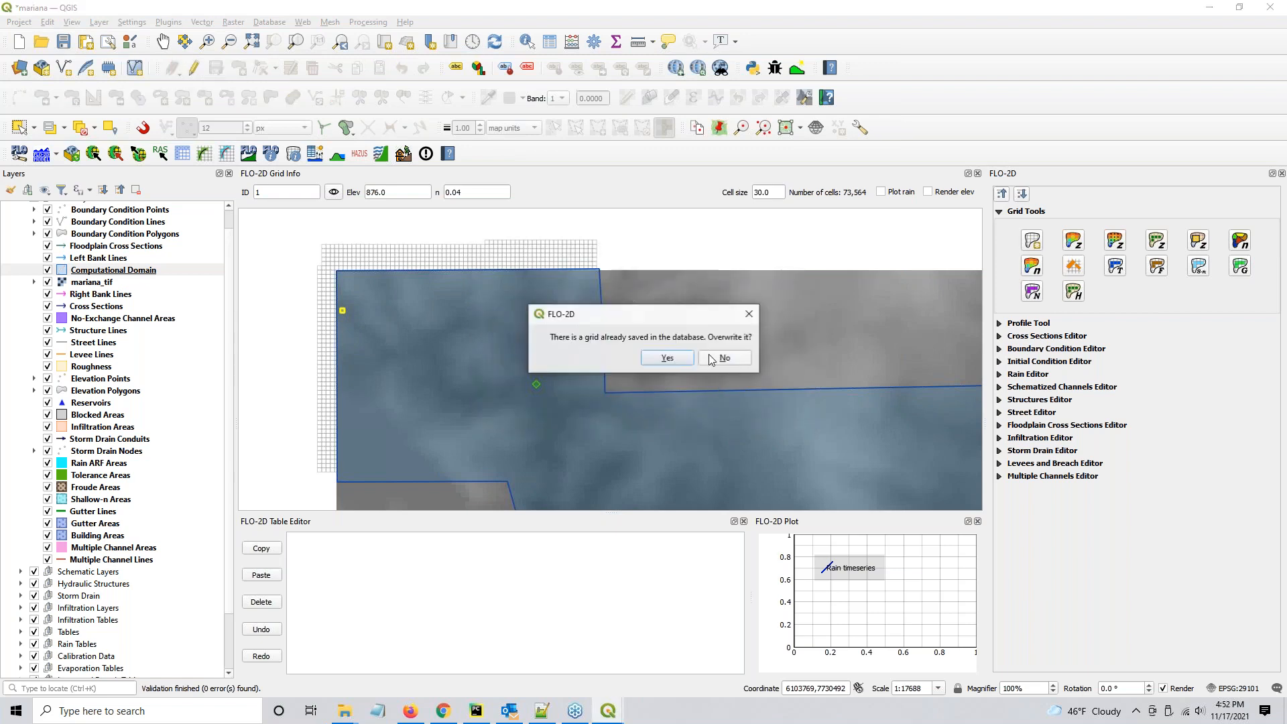
left_click(668, 360)
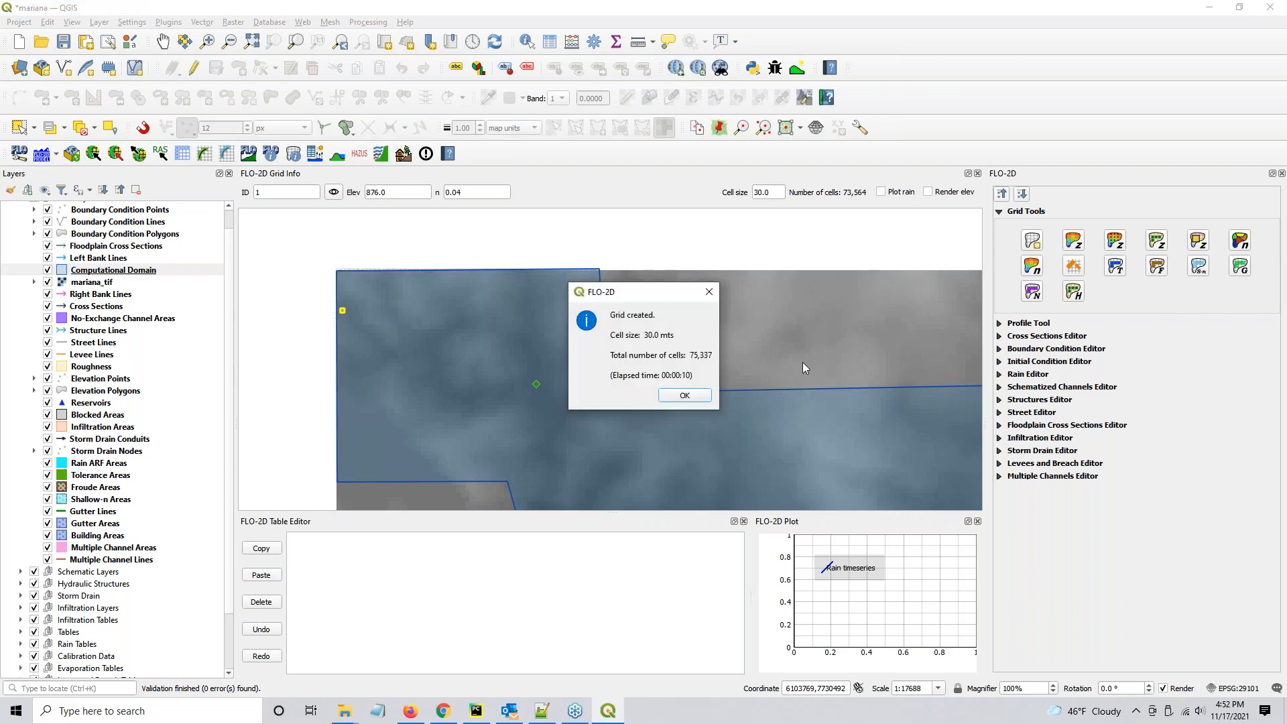
left_click(693, 396)
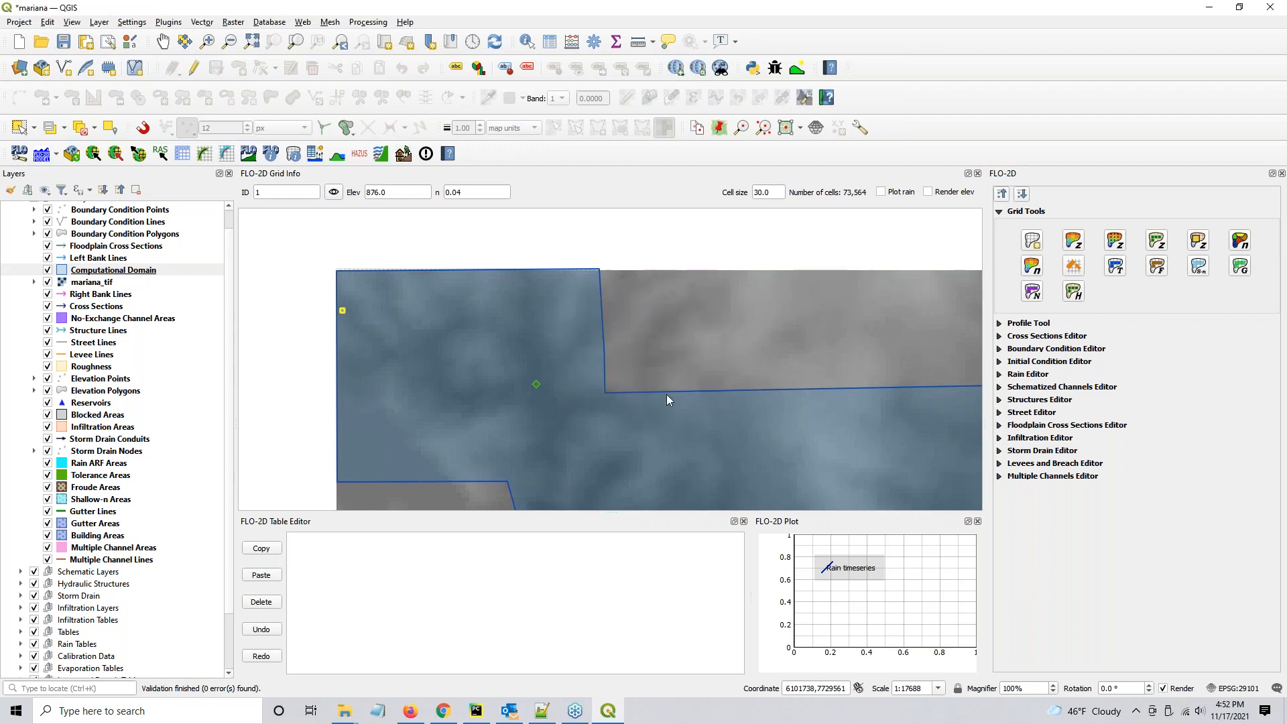
Step: Locate grid element 1 and examine how the new grid and domain fit within the elevation raster
left_click(333, 192)
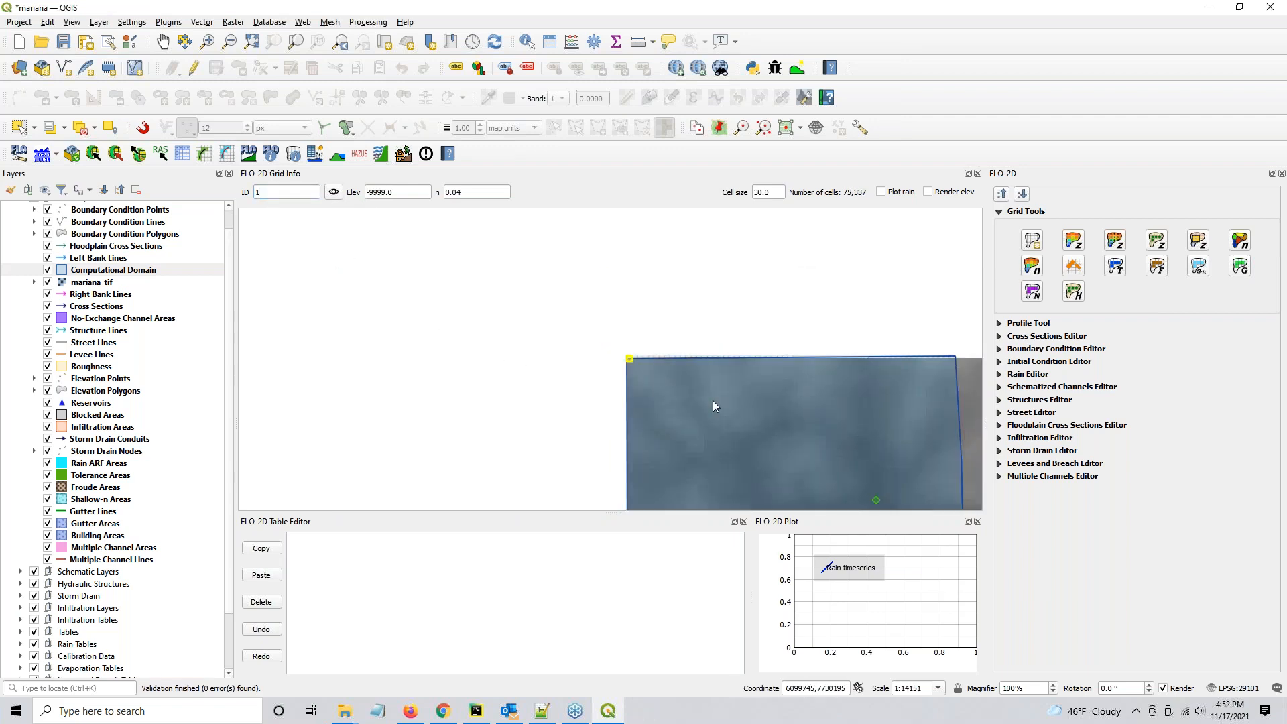
scroll(504, 332, "down", 2)
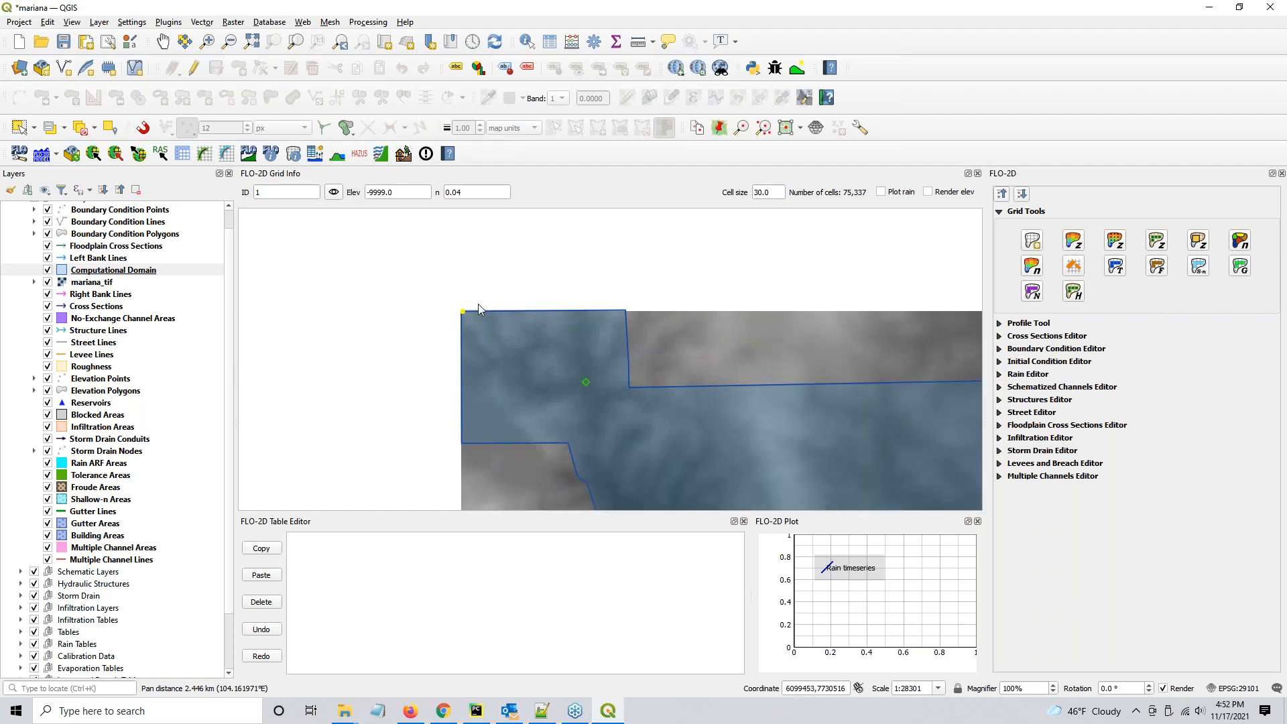
scroll(477, 307, "down", 1)
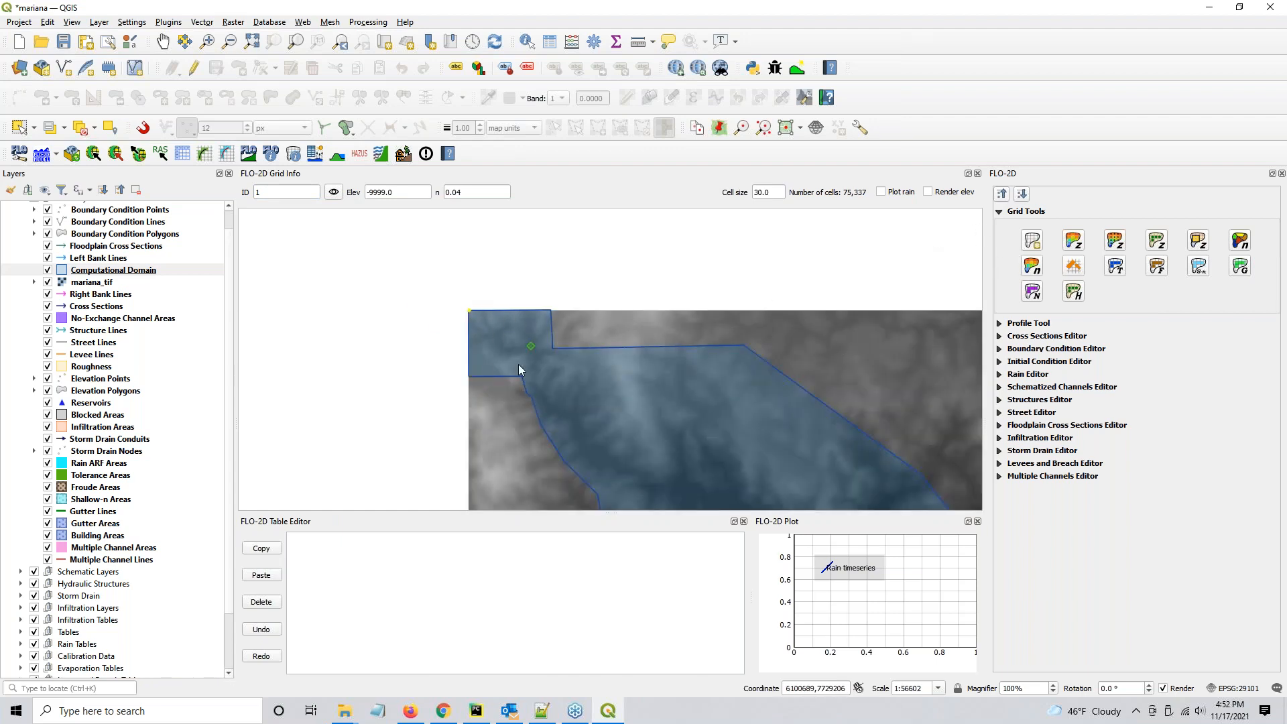
scroll(468, 351, "up", 1)
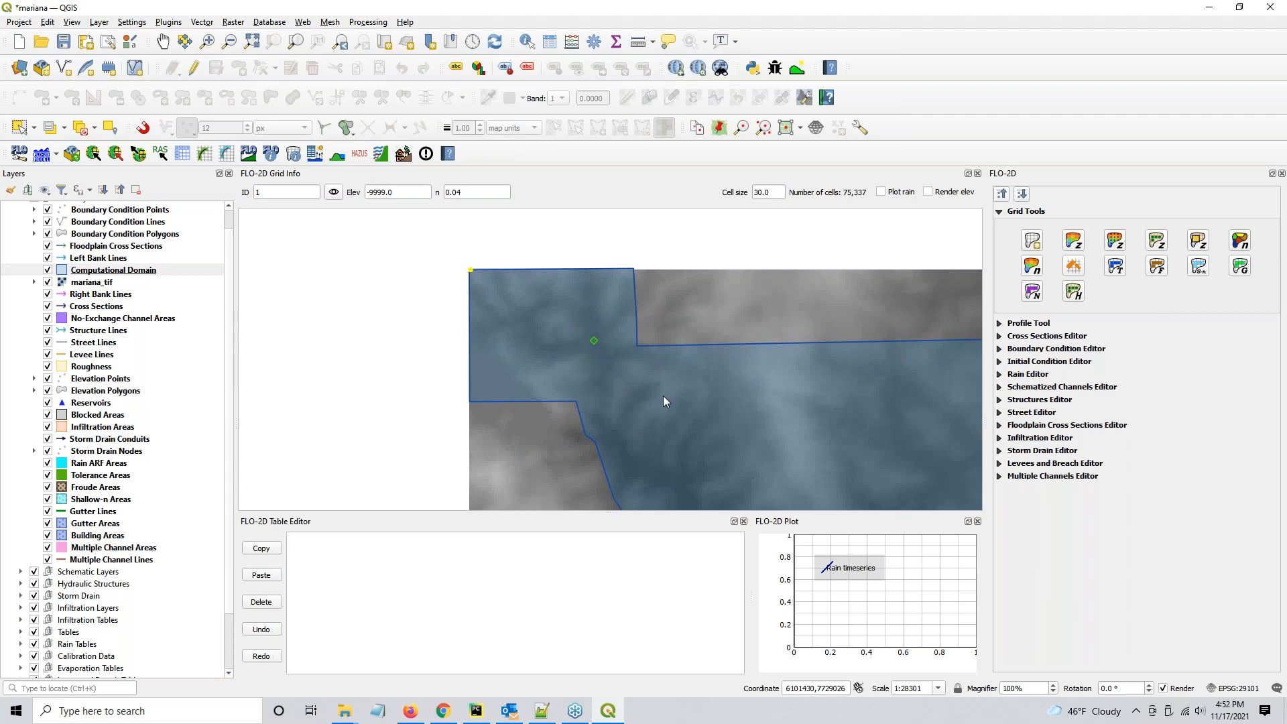
scroll(662, 396, "down", 1)
left_click_drag(662, 395, 475, 299)
scroll(475, 299, "down", 1)
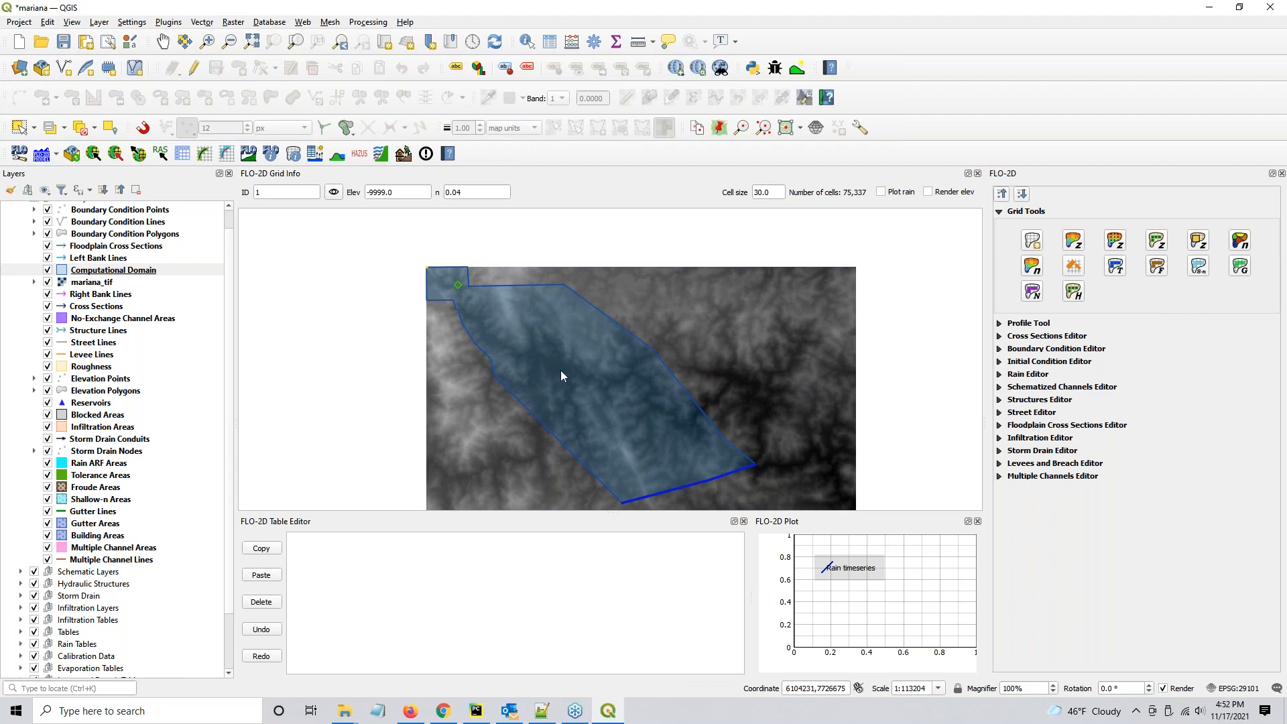
Step: Sample grid elevations from the mariana_tif raster using the average of all non-NODATA pixels
left_click(1073, 240)
left_click(595, 304)
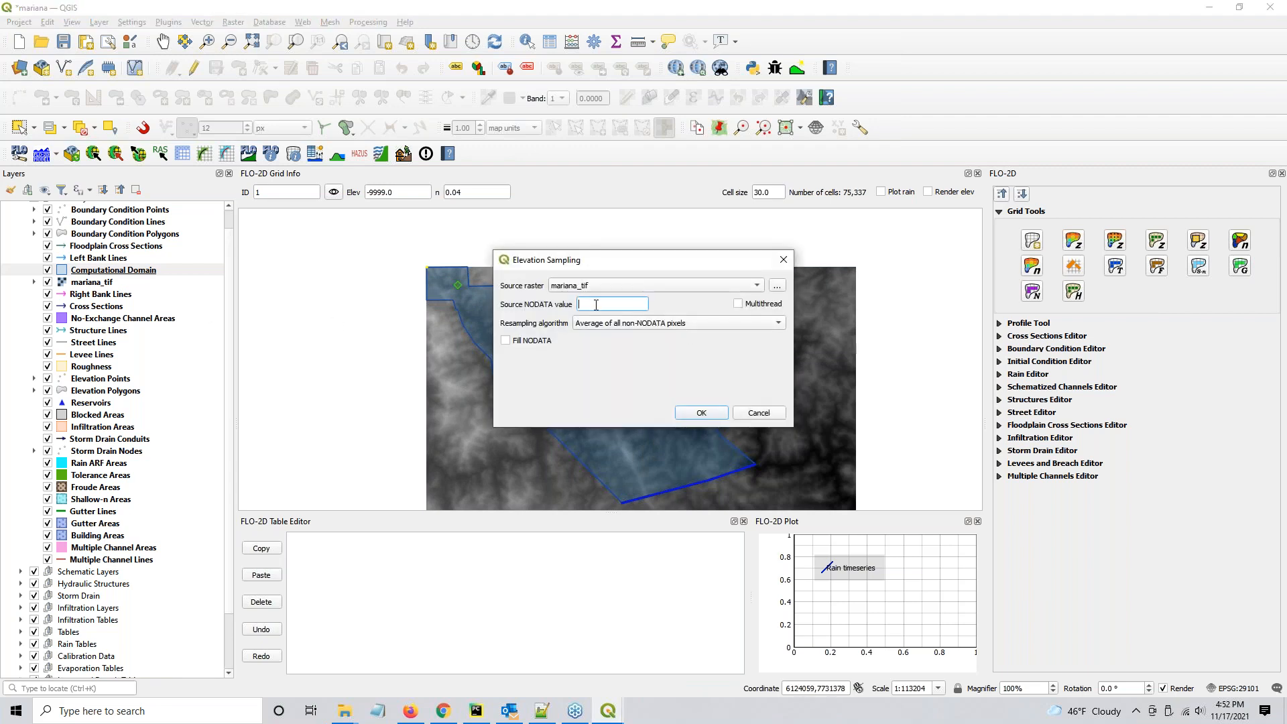
left_click(701, 412)
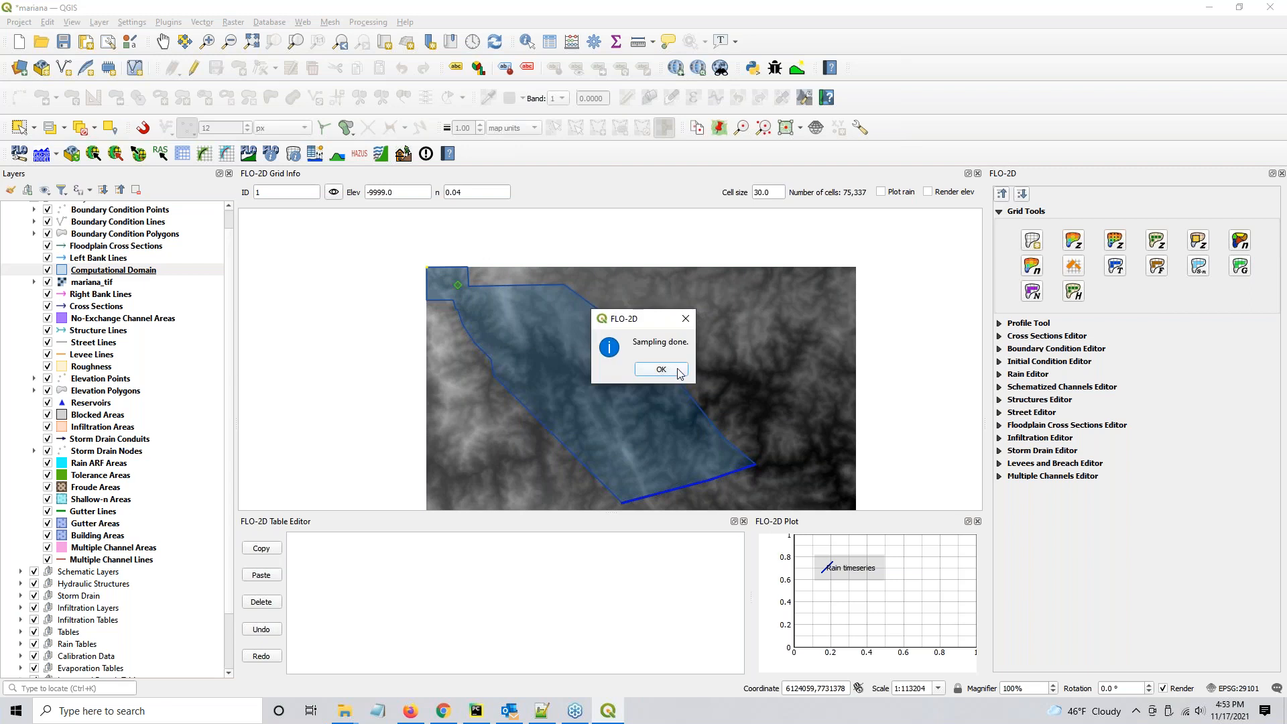
left_click(679, 373)
Step: Schematize the boundary conditions onto the new grid, overwriting the boundary condition cells already defined
scroll(680, 460, "up", 2)
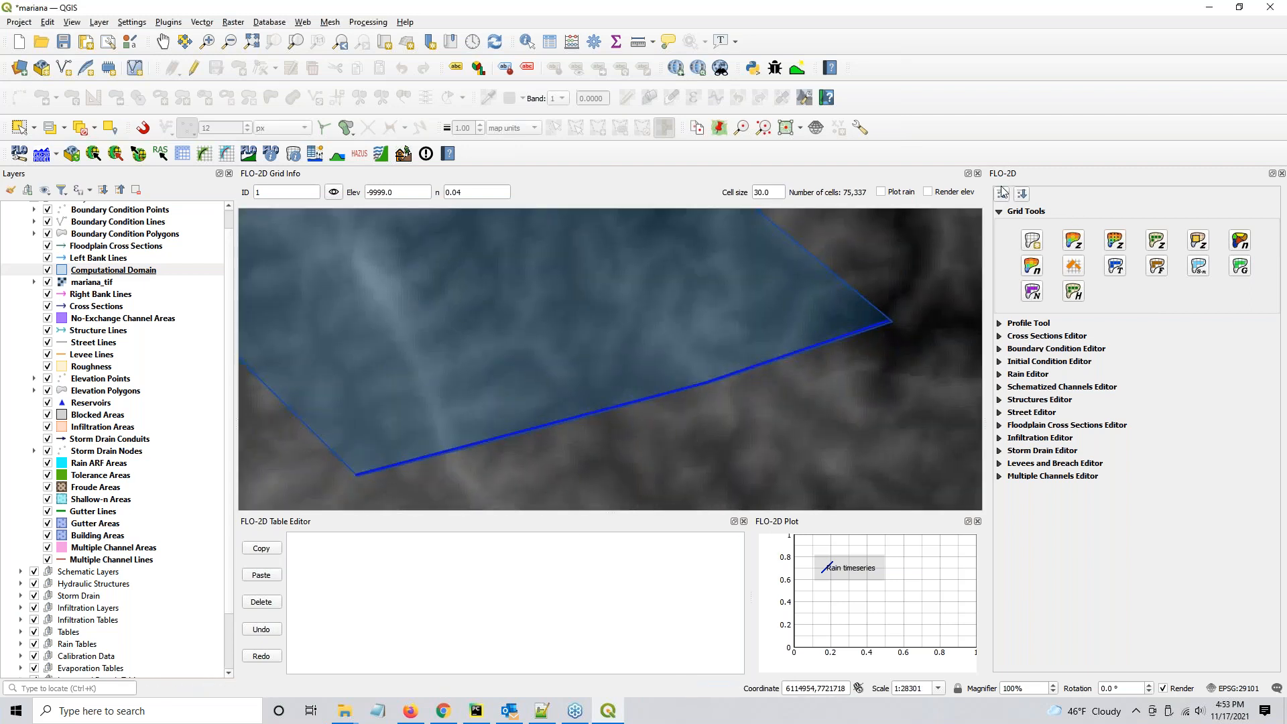
left_click(999, 211)
left_click(1000, 250)
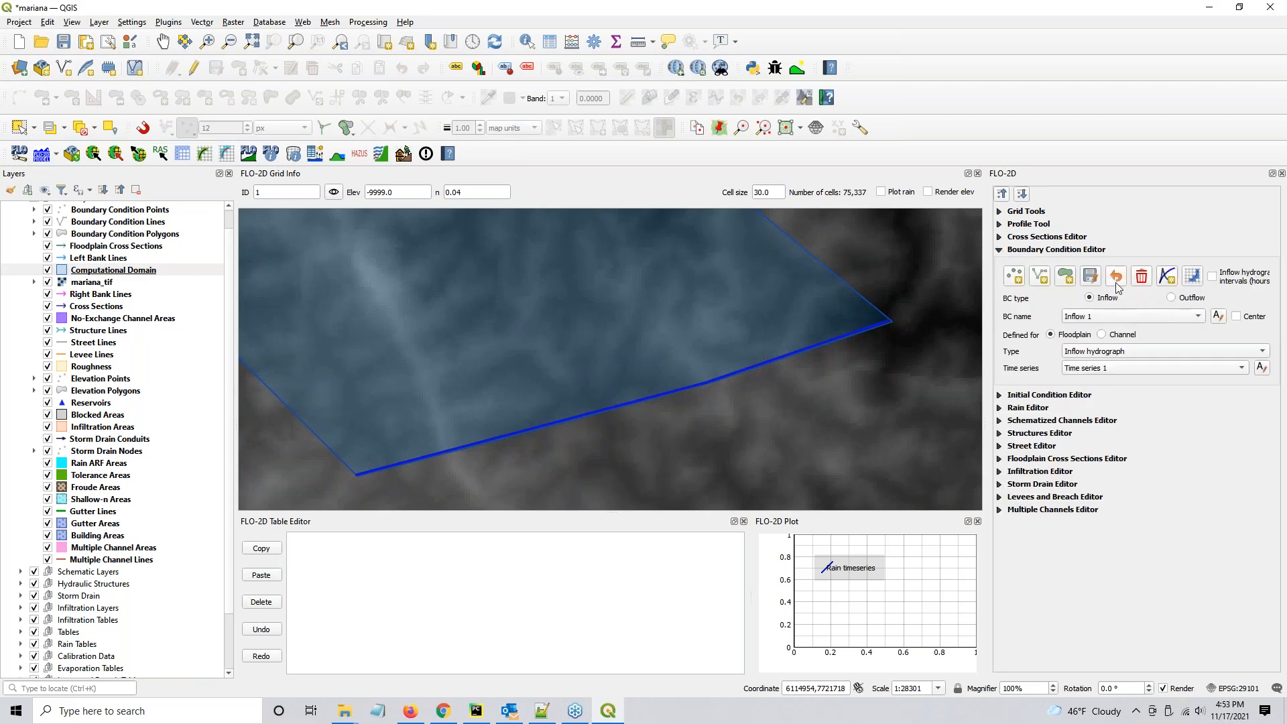
left_click(1192, 276)
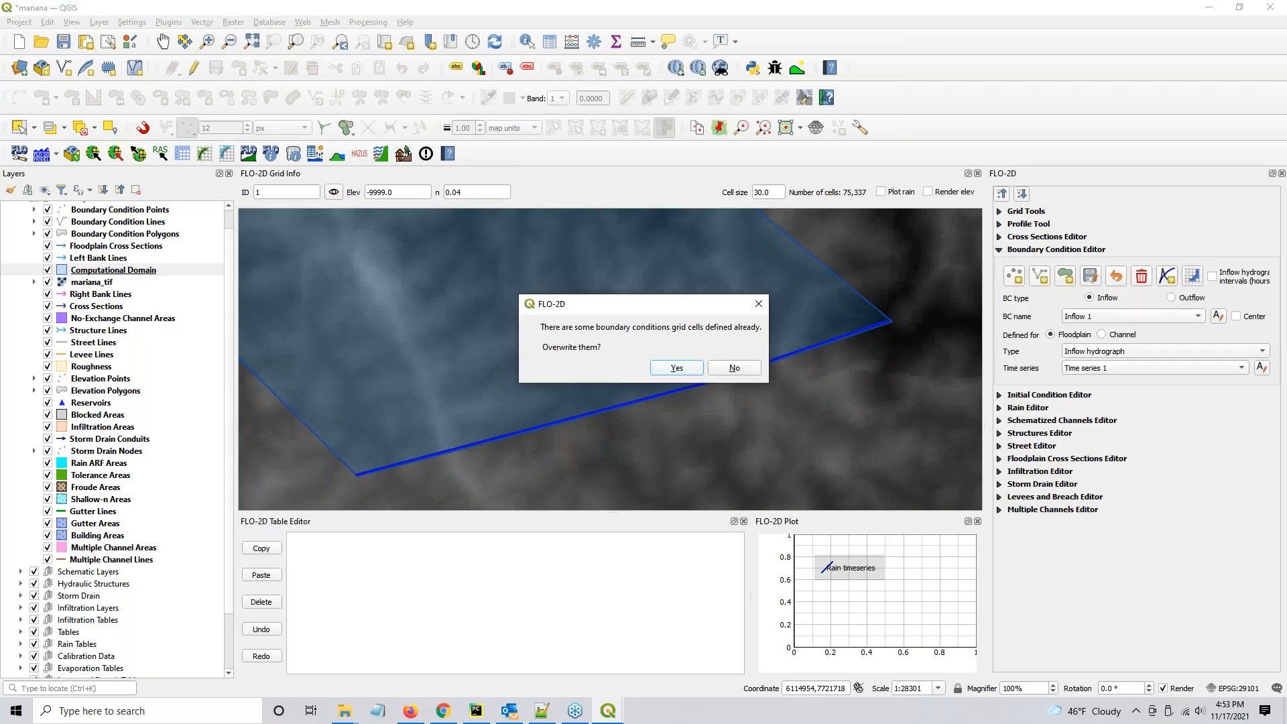
left_click(676, 368)
left_click(742, 369)
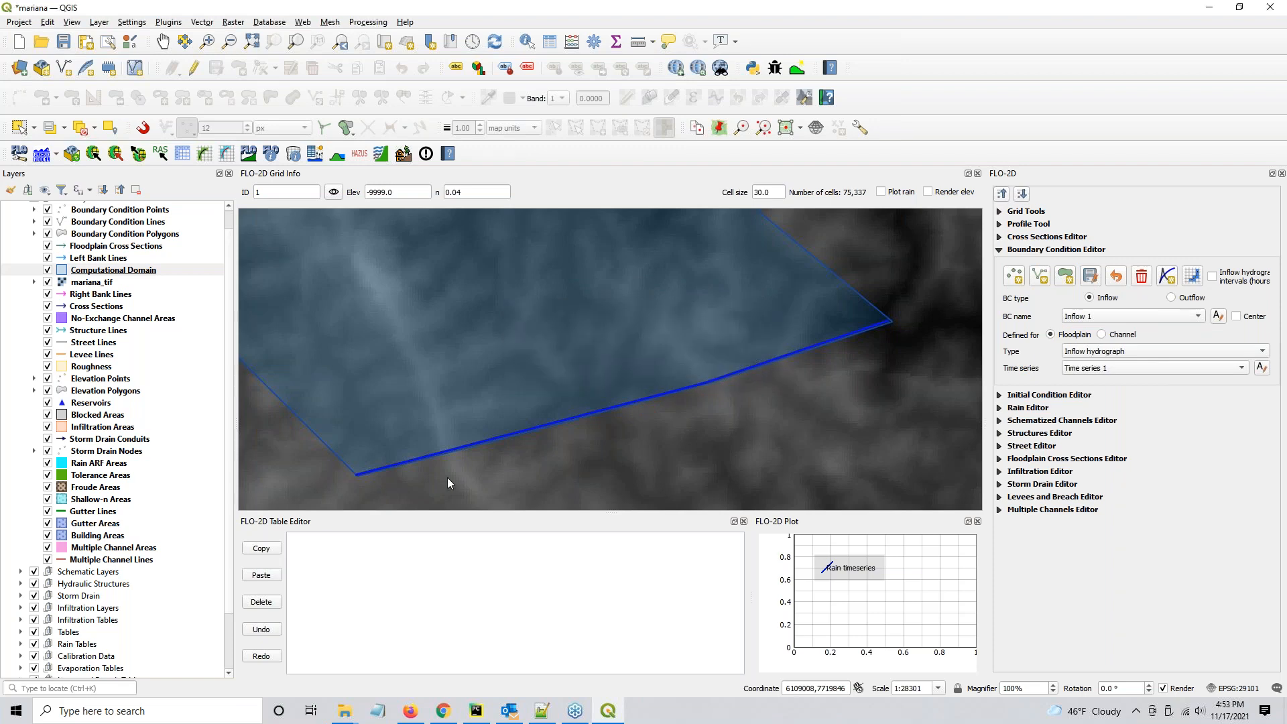
Step: Hide the mariana_tif elevation raster so the grid and boundary condition cells can be inspected
scroll(477, 457, "up", 3)
scroll(510, 365, "down", 3)
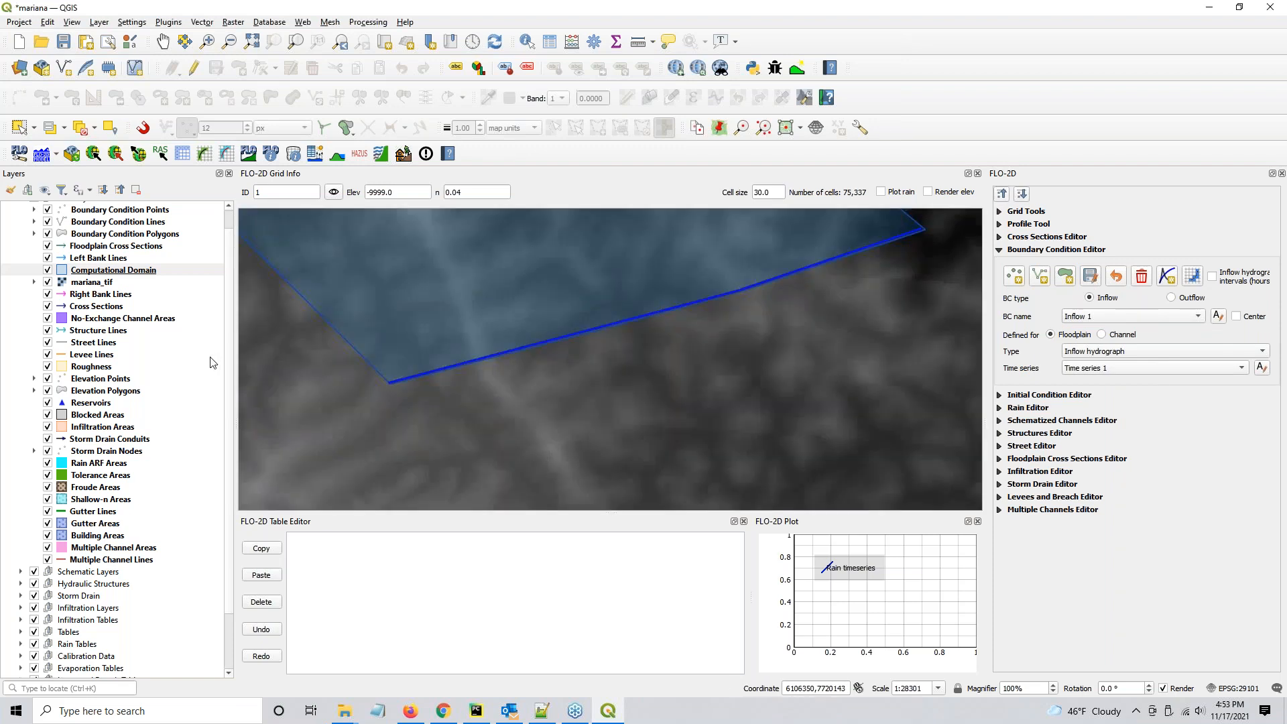
scroll(27, 562, "down", 2)
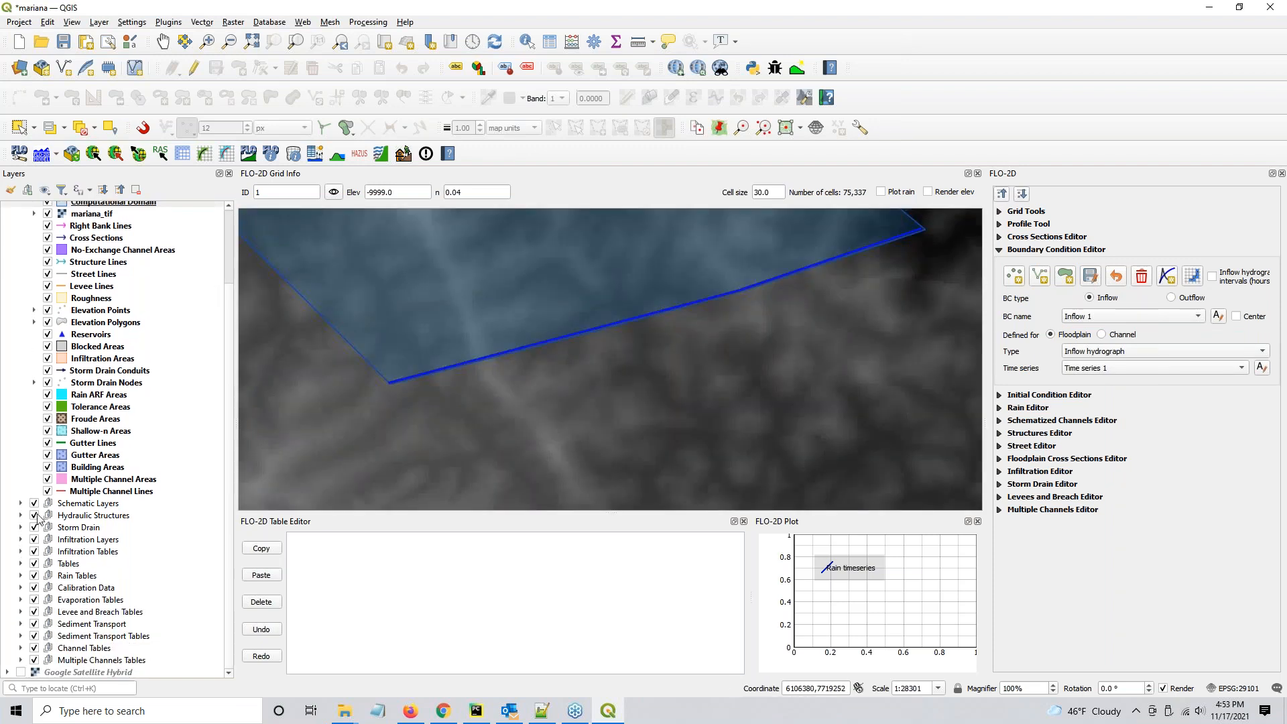
left_click(48, 214)
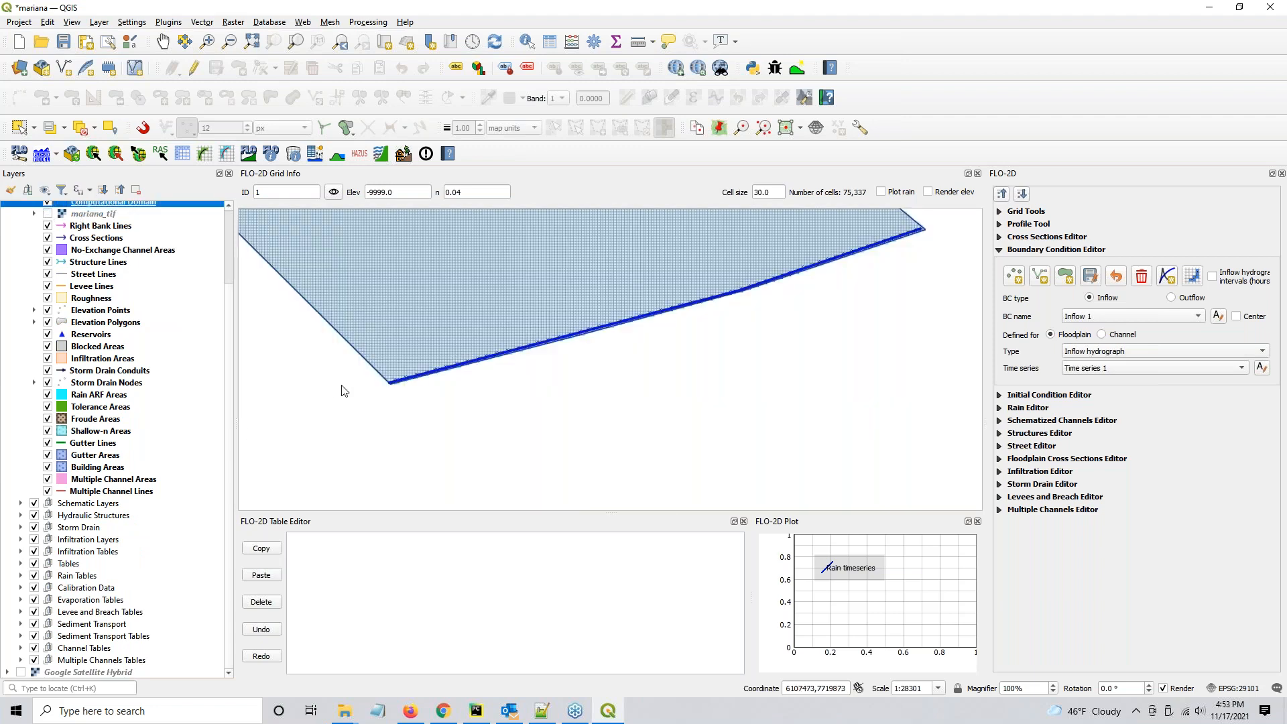
Step: Examine how the schematized boundary condition cells follow the boundary line along the computational domain's southern edge
scroll(476, 361, "up", 2)
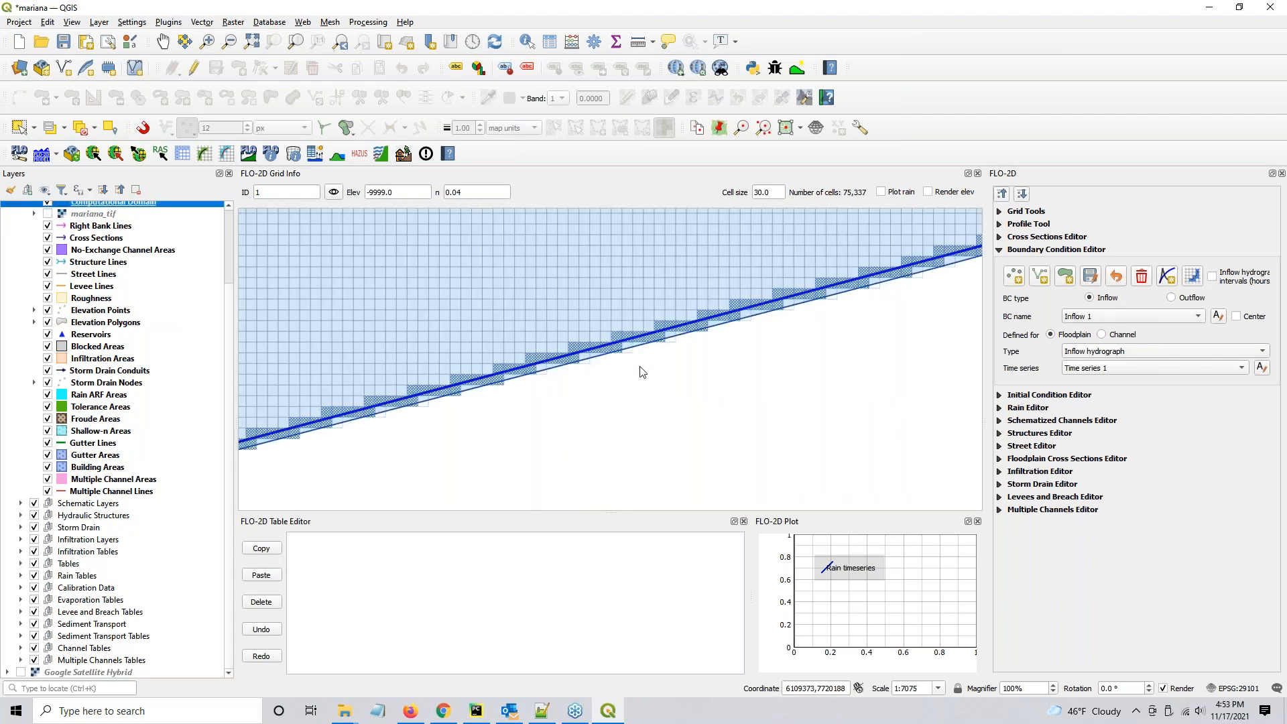
scroll(643, 369, "down", 1)
scroll(669, 350, "up", 2)
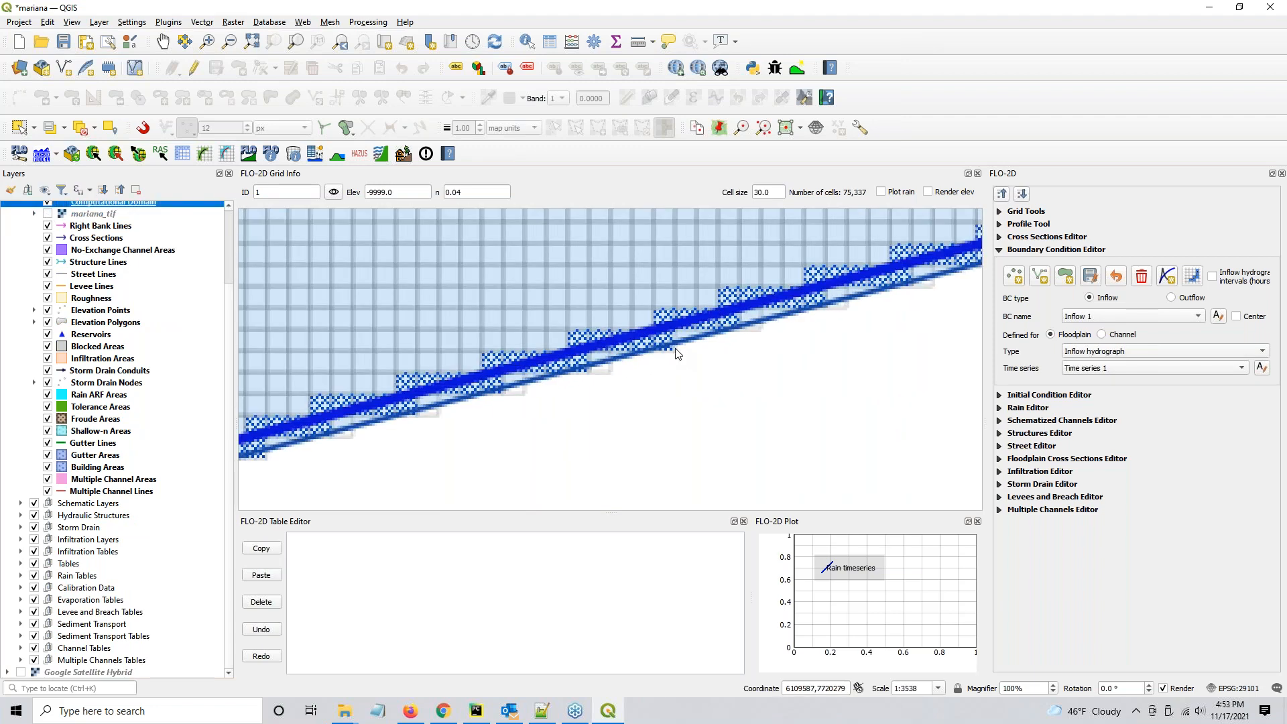
left_click(604, 365)
left_click(516, 388)
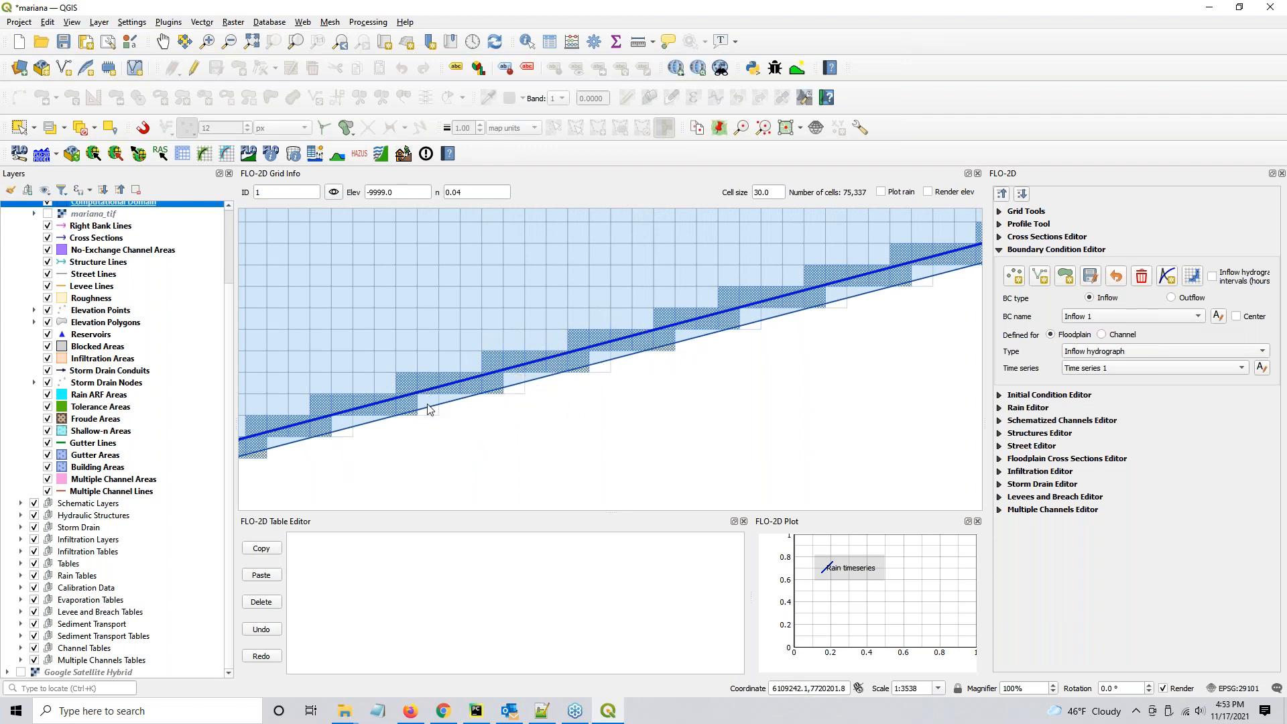
scroll(745, 368, "down", 1)
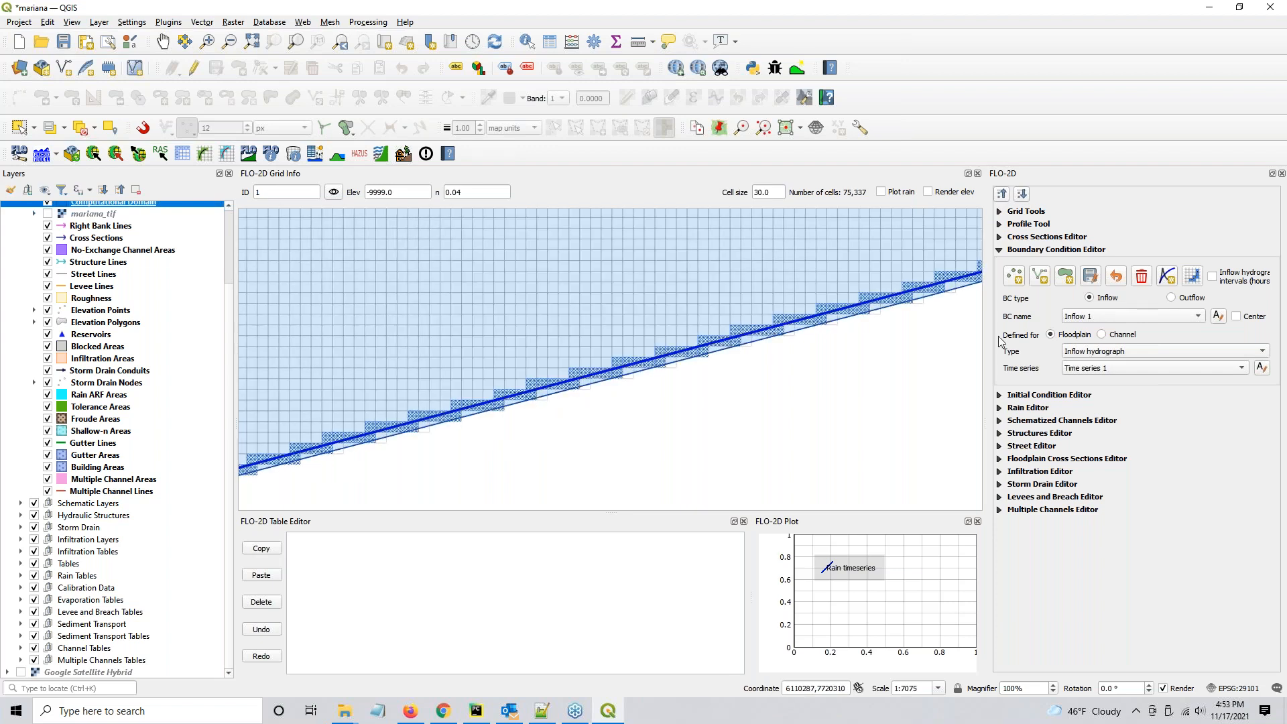
left_click_drag(934, 345, 529, 442)
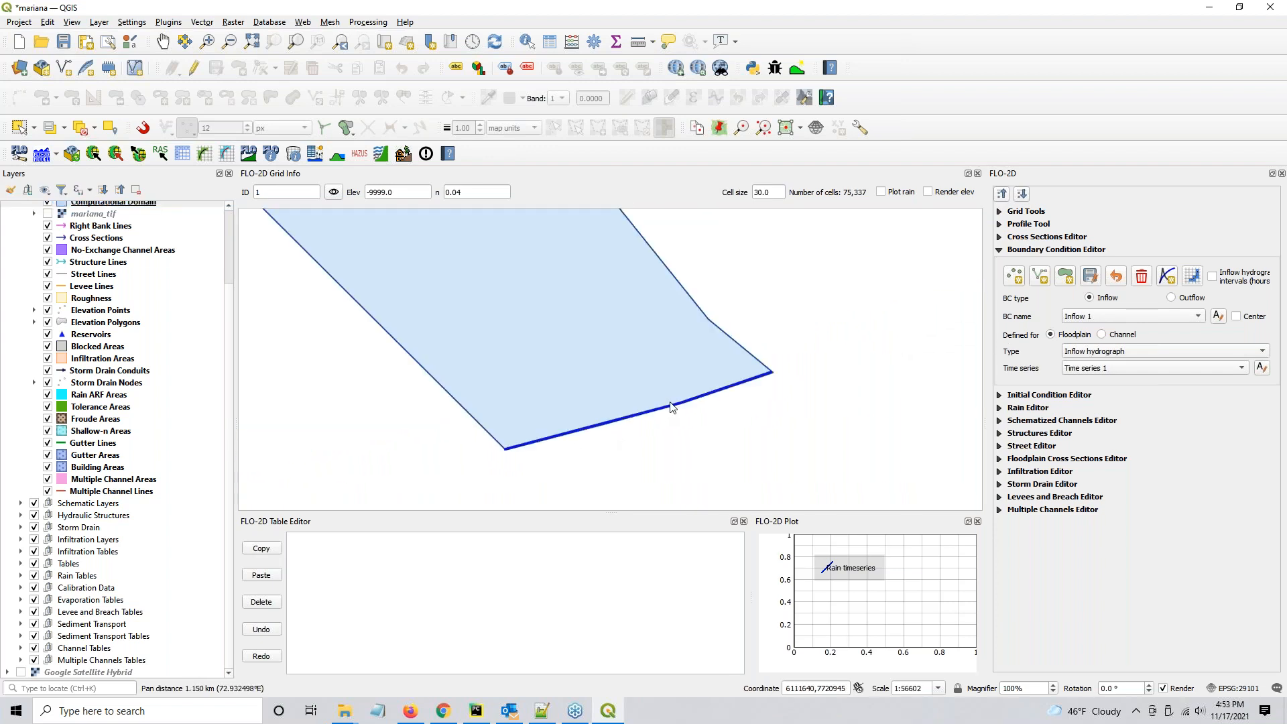
scroll(657, 417, "down", 1)
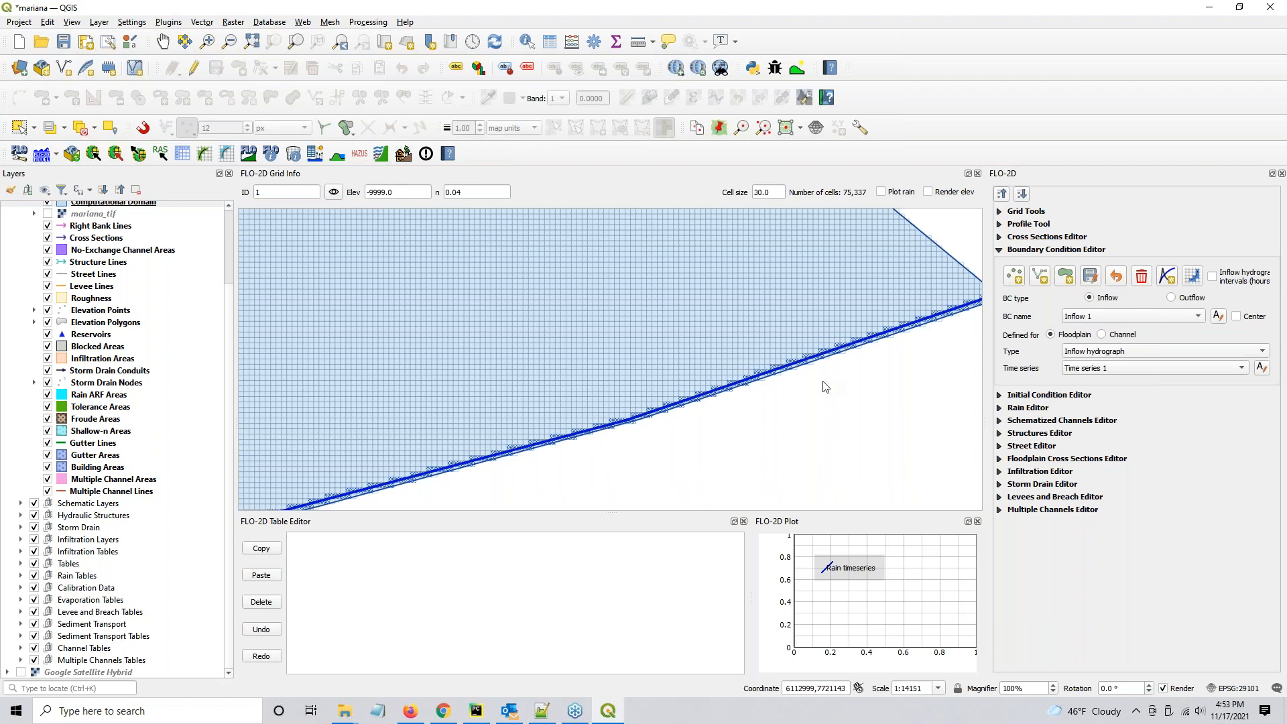
left_click_drag(824, 382, 603, 386)
scroll(768, 320, "up", 2)
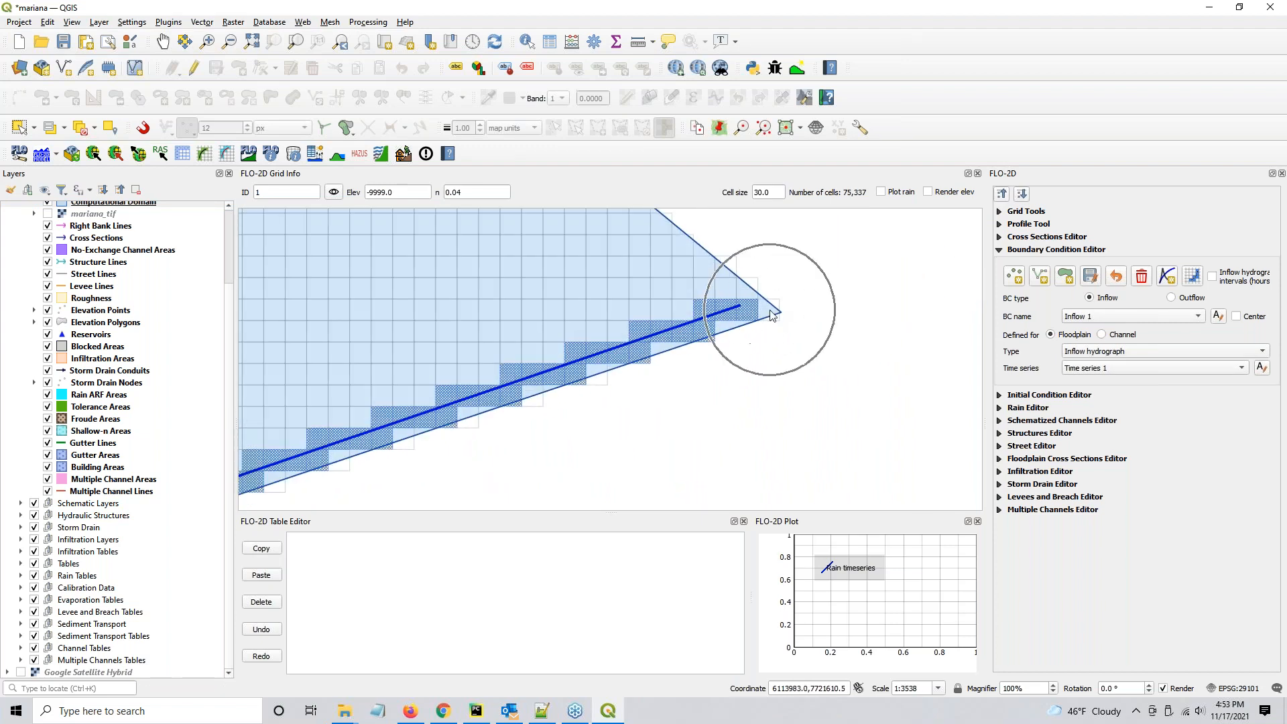
left_click(597, 375)
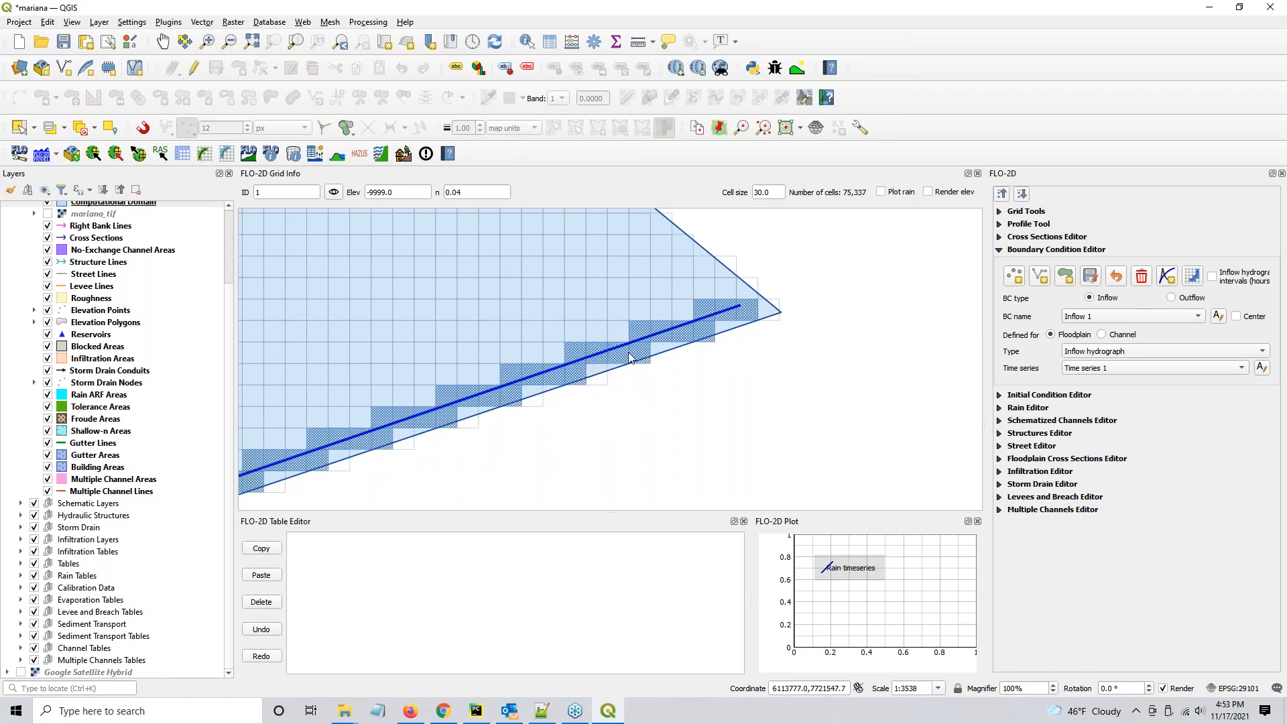
scroll(815, 276, "down", 3)
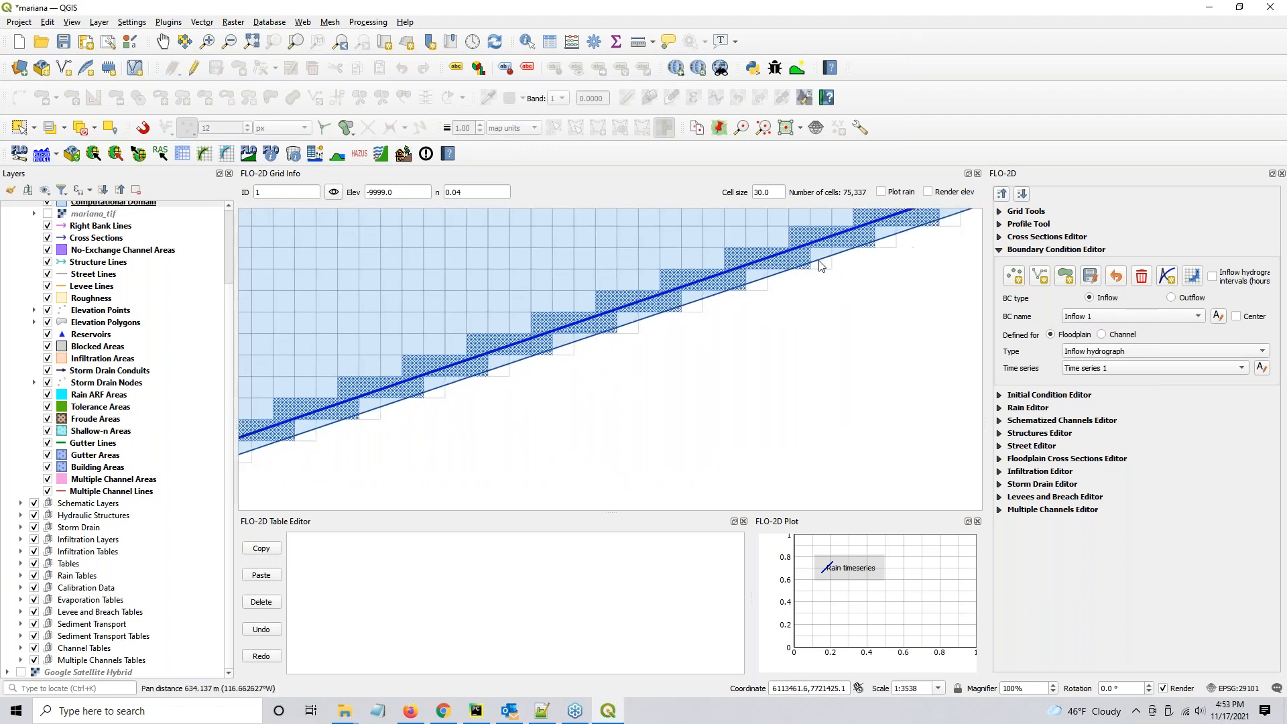
Step: Inspect the inflow cell in the domain's northwest part and load the Inflow 1 boundary condition's hydrograph table
scroll(815, 276, "down", 4)
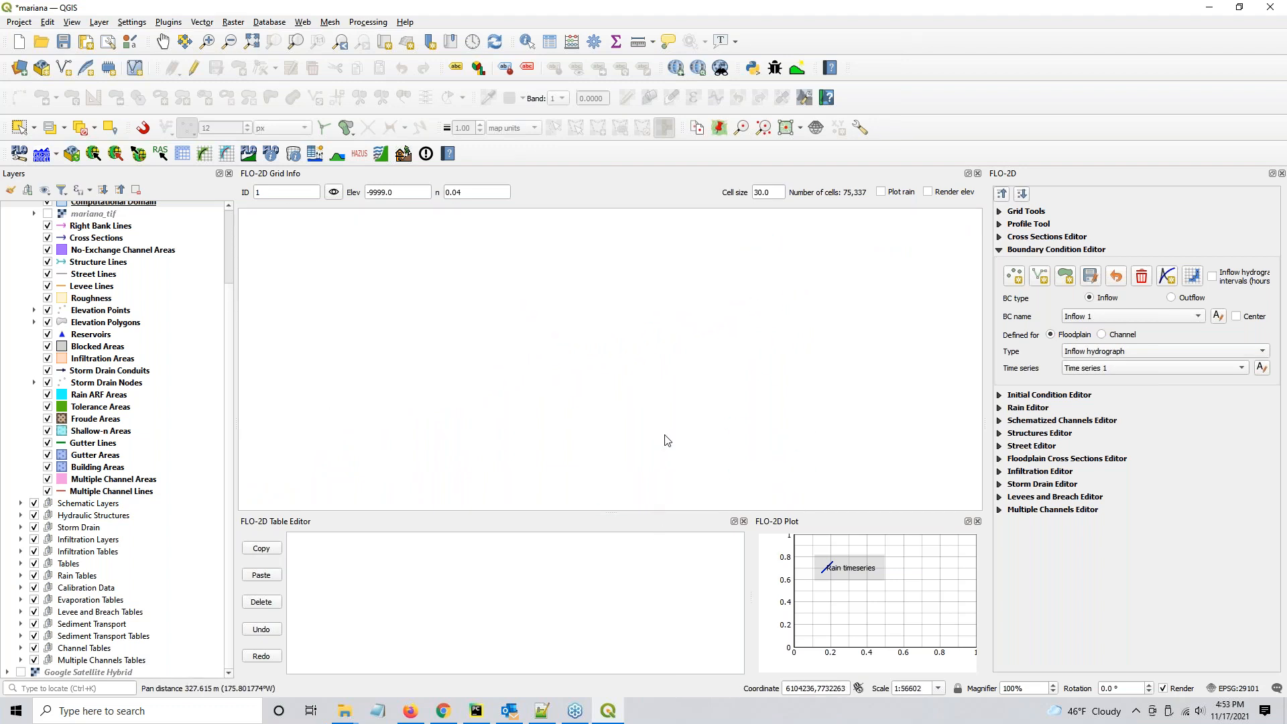
scroll(565, 451, "up", 5)
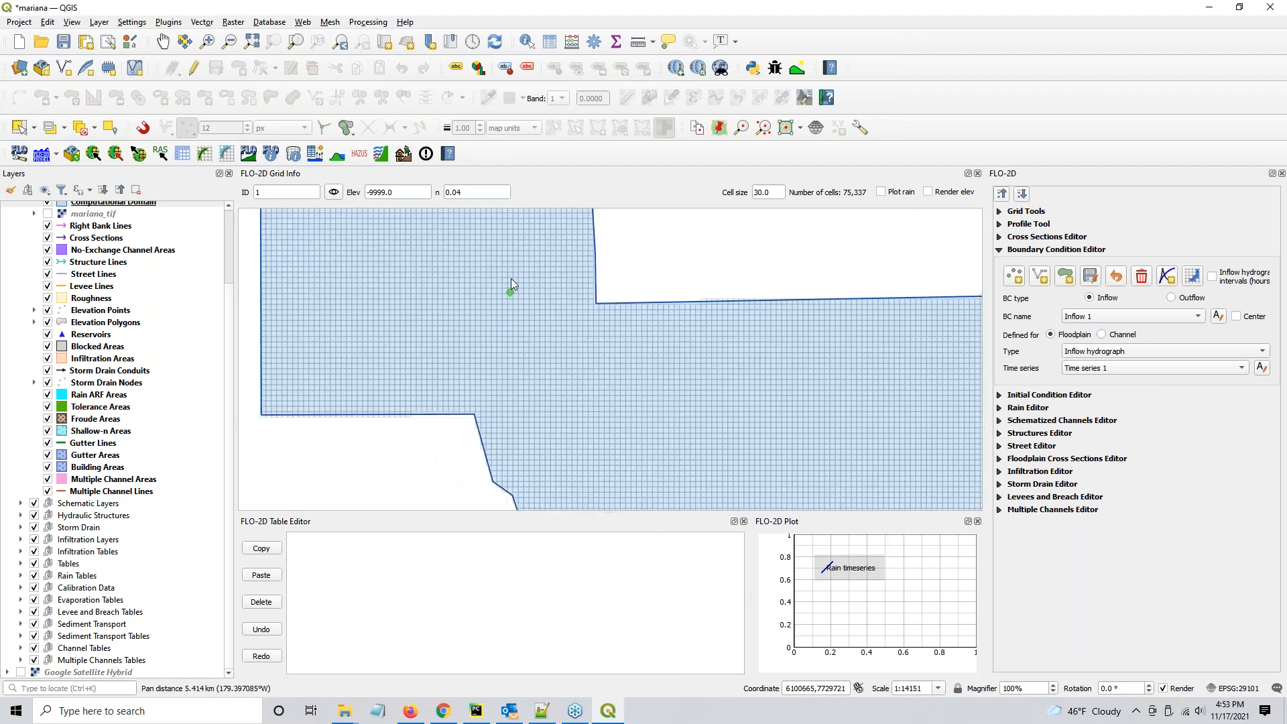
scroll(511, 280, "up", 1)
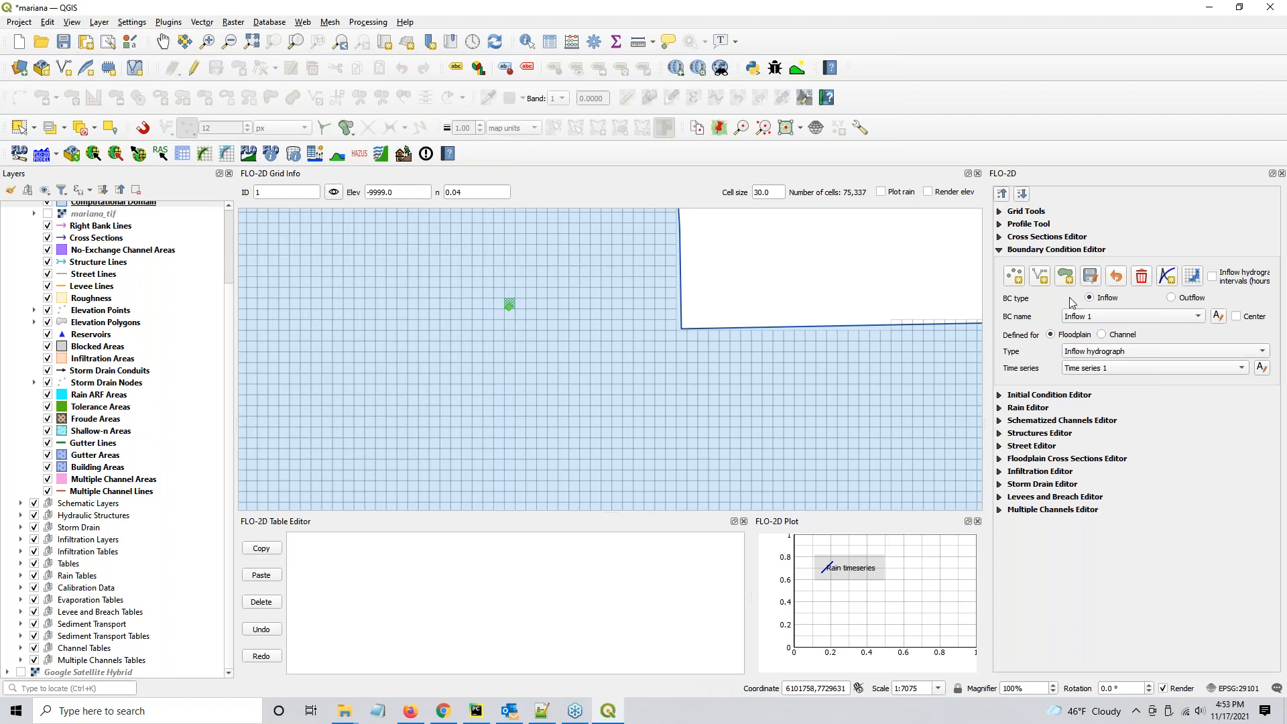
left_click(1089, 317)
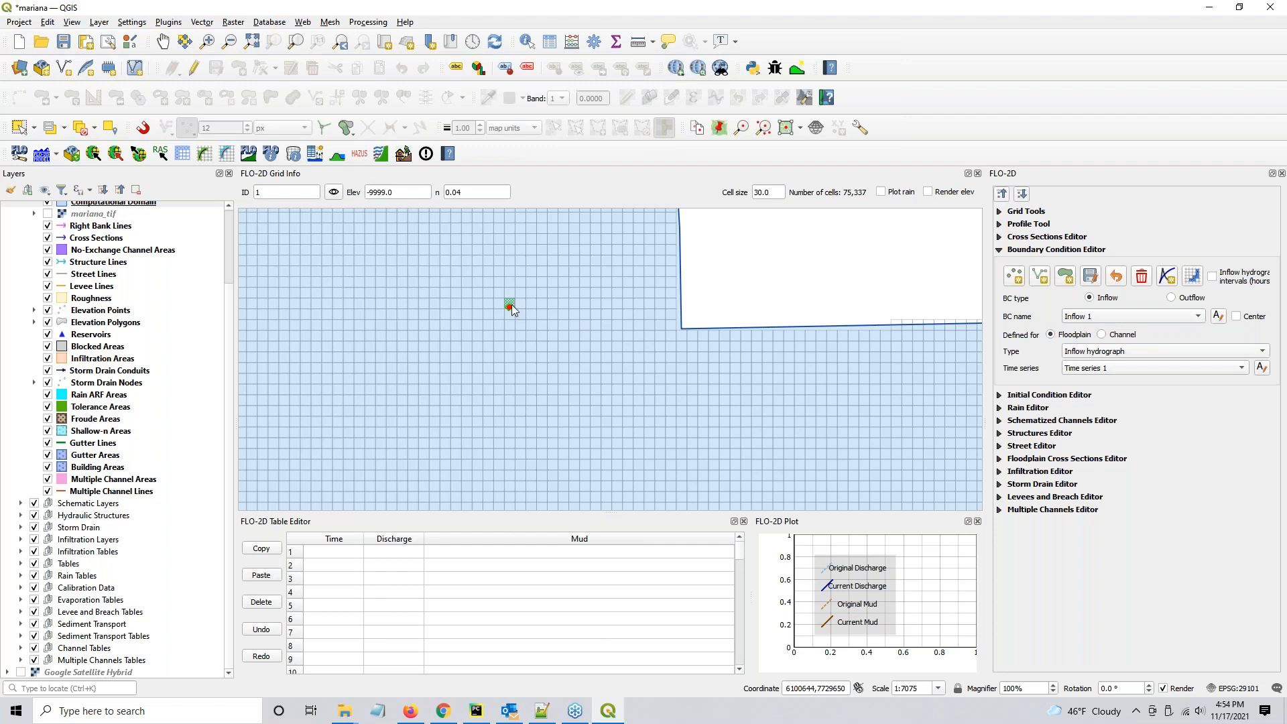
left_click(1087, 374)
left_click(1045, 371)
scroll(397, 349, "down", 2)
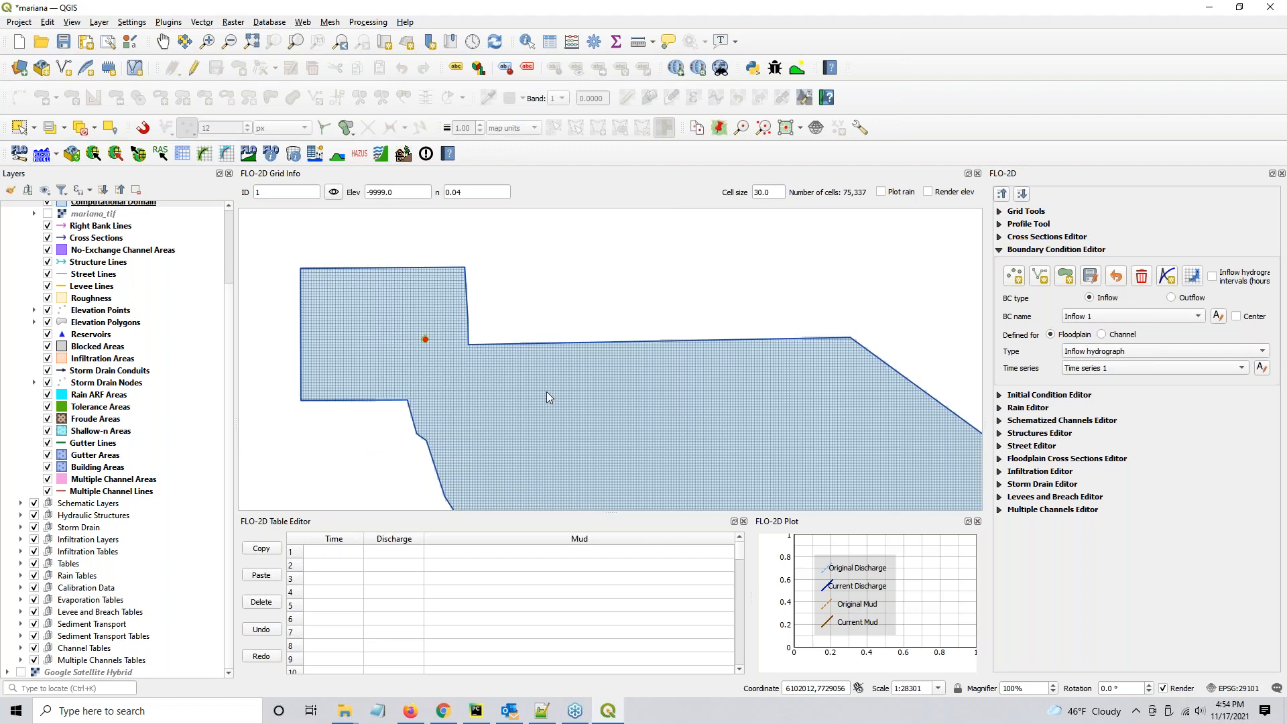
left_click_drag(547, 397, 487, 253)
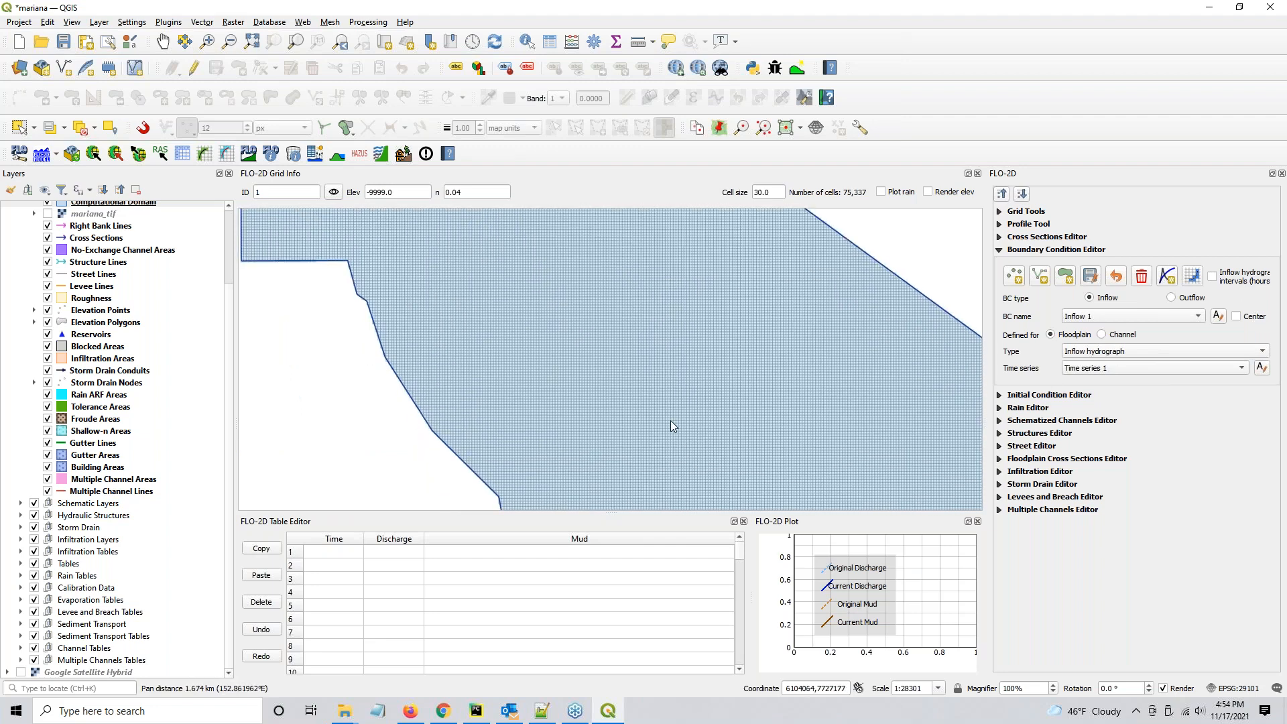
left_click_drag(671, 421, 628, 347)
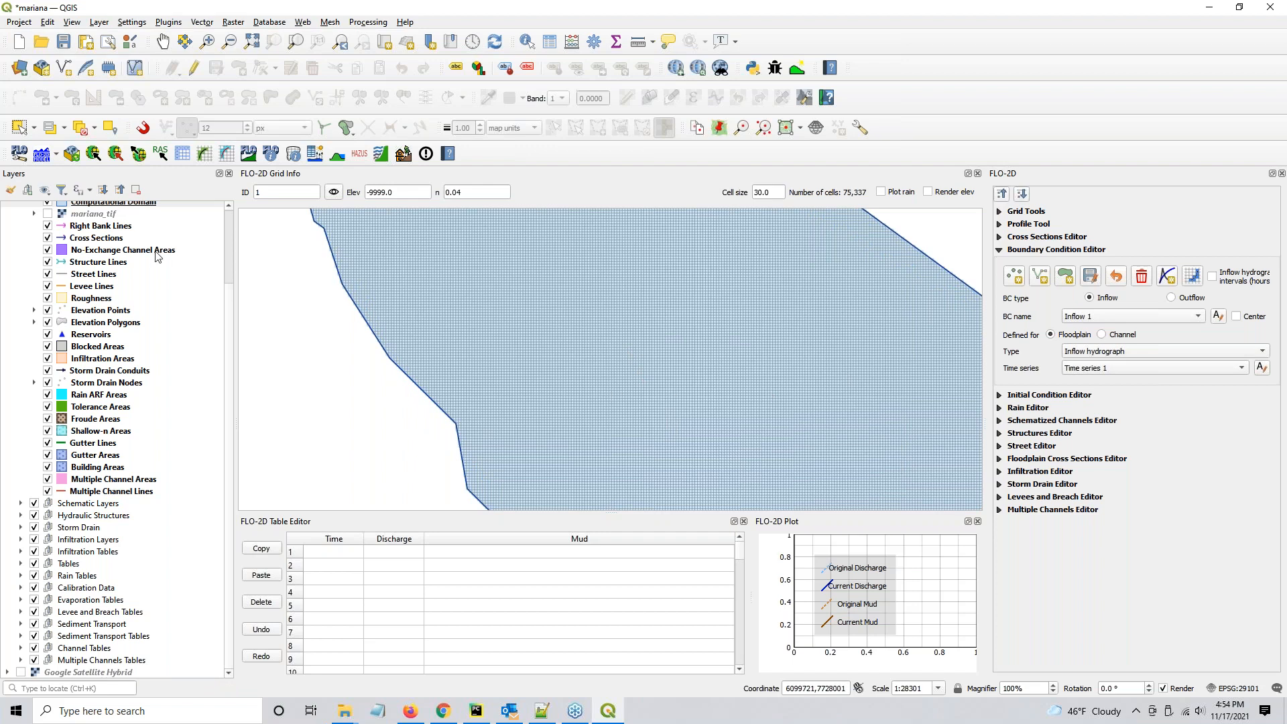
Step: In the FLO-2D control variables, set the time lapse output interval to 0.50 hrs, Time Series Output to 4 and Graphics Display to Text Screen
left_click(181, 153)
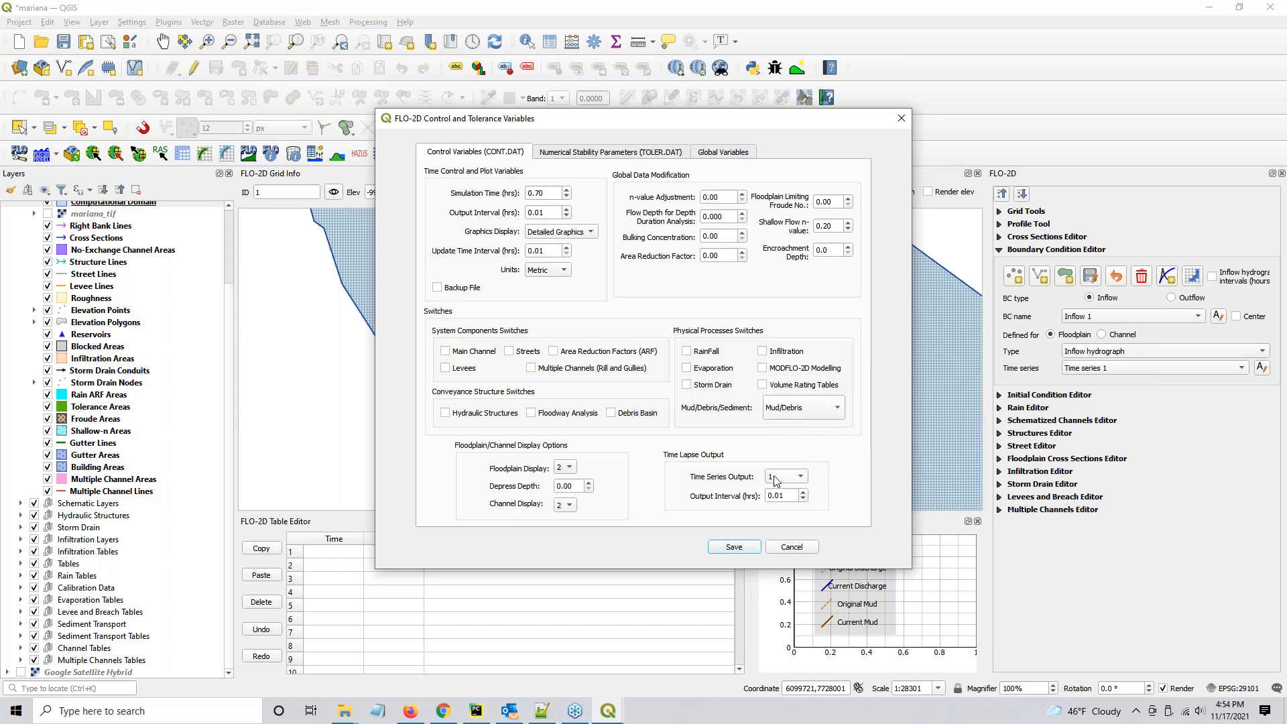
left_click_drag(787, 494, 693, 486)
type("0")
left_click(784, 477)
left_click(793, 519)
left_click(548, 232)
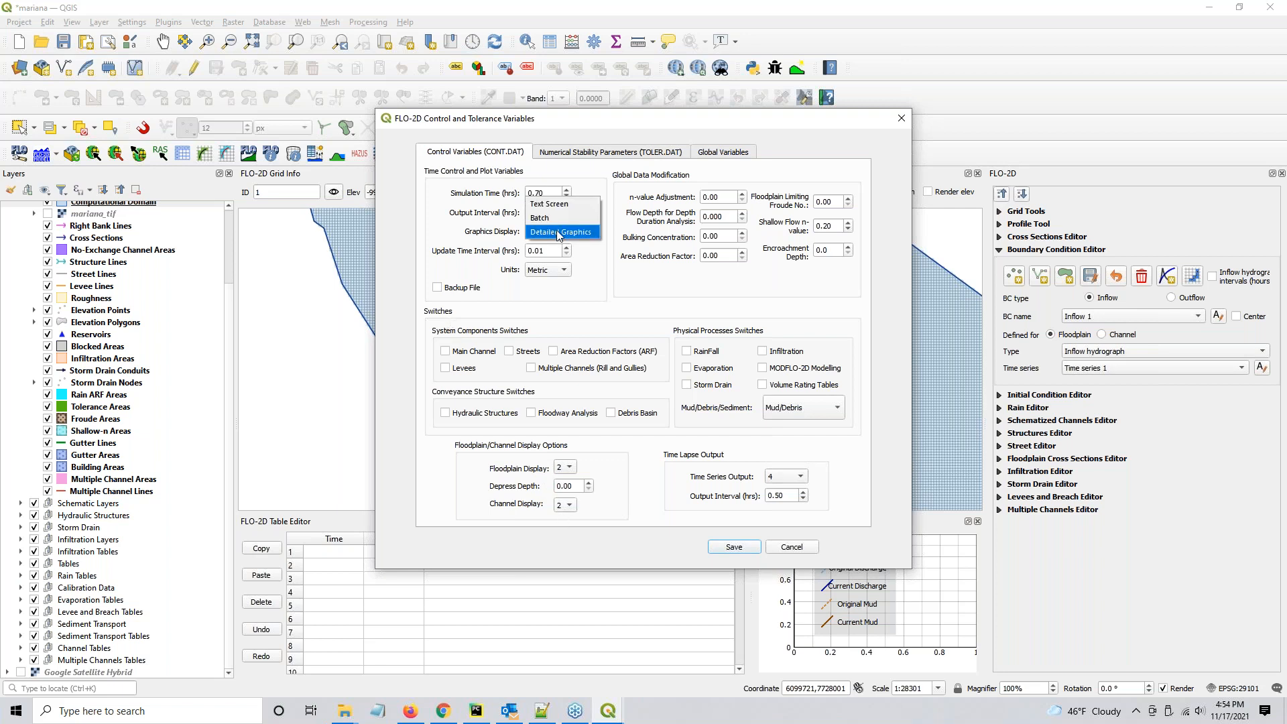
left_click(559, 204)
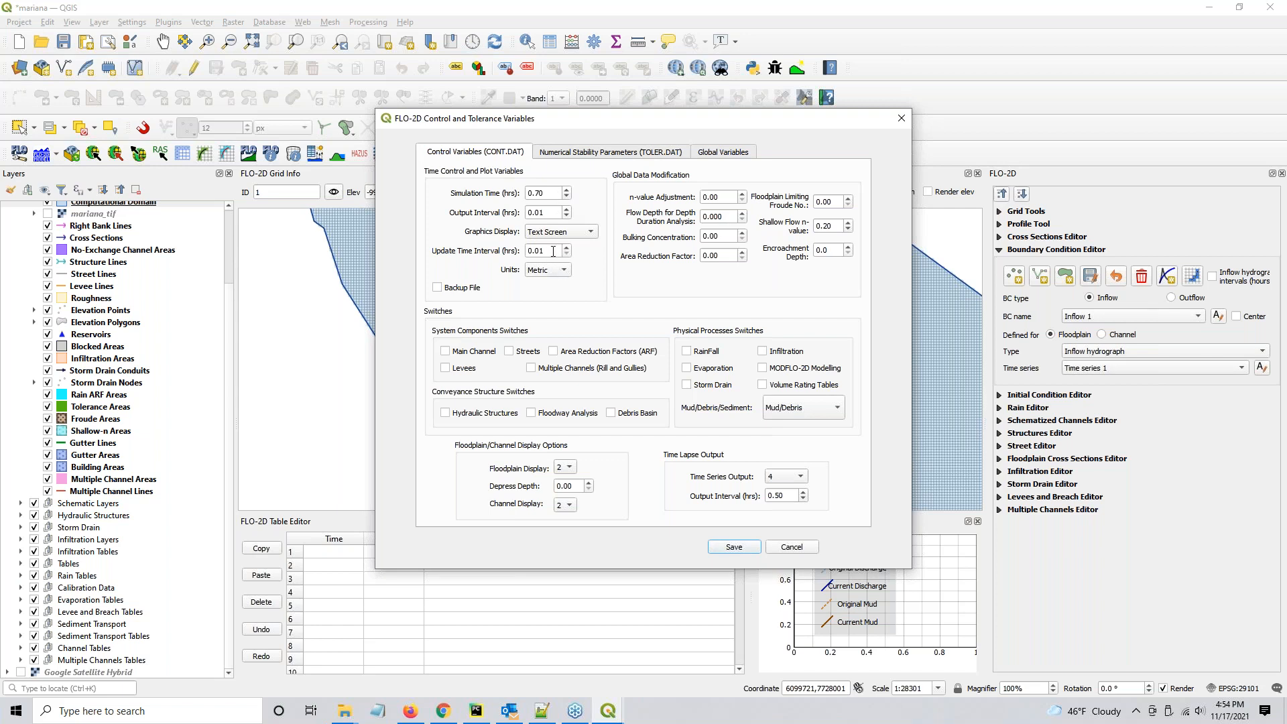
Step: Edit the Surface Detention value in the numerical stability parameters and save the control and tolerance variables
left_click(604, 153)
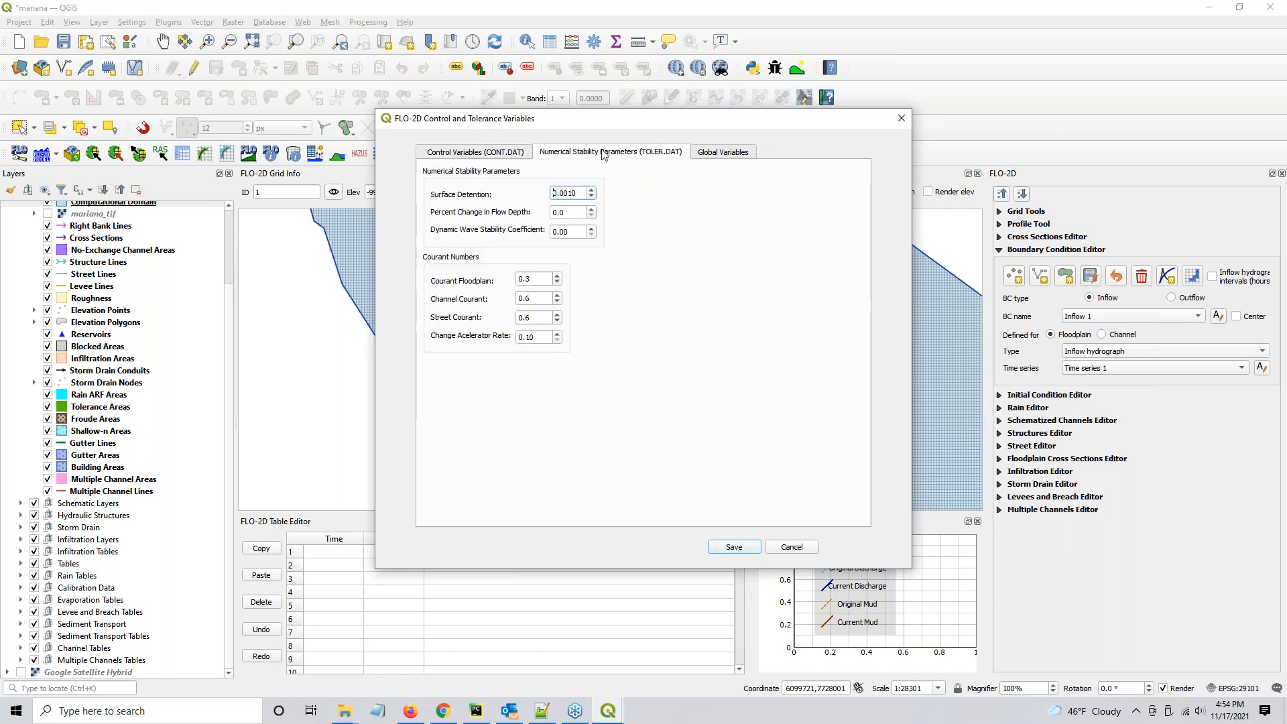
double_click(565, 193)
type("0")
double_click(566, 192)
left_click(727, 547)
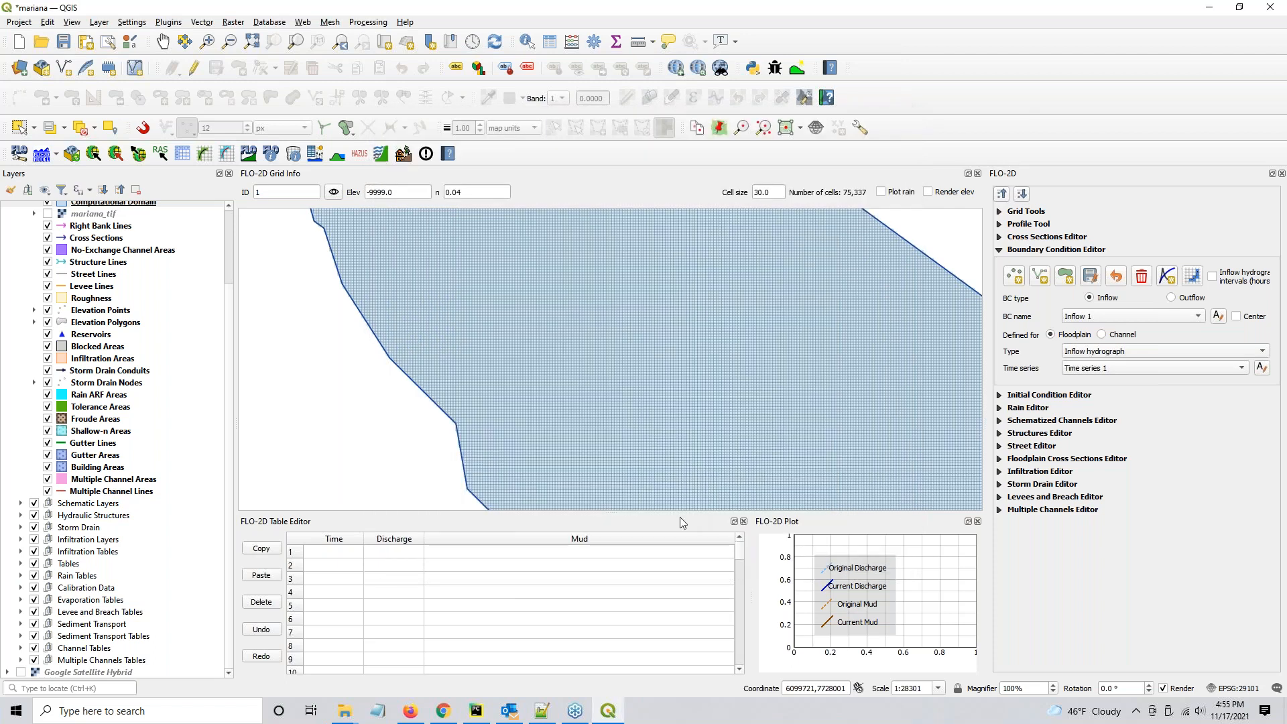